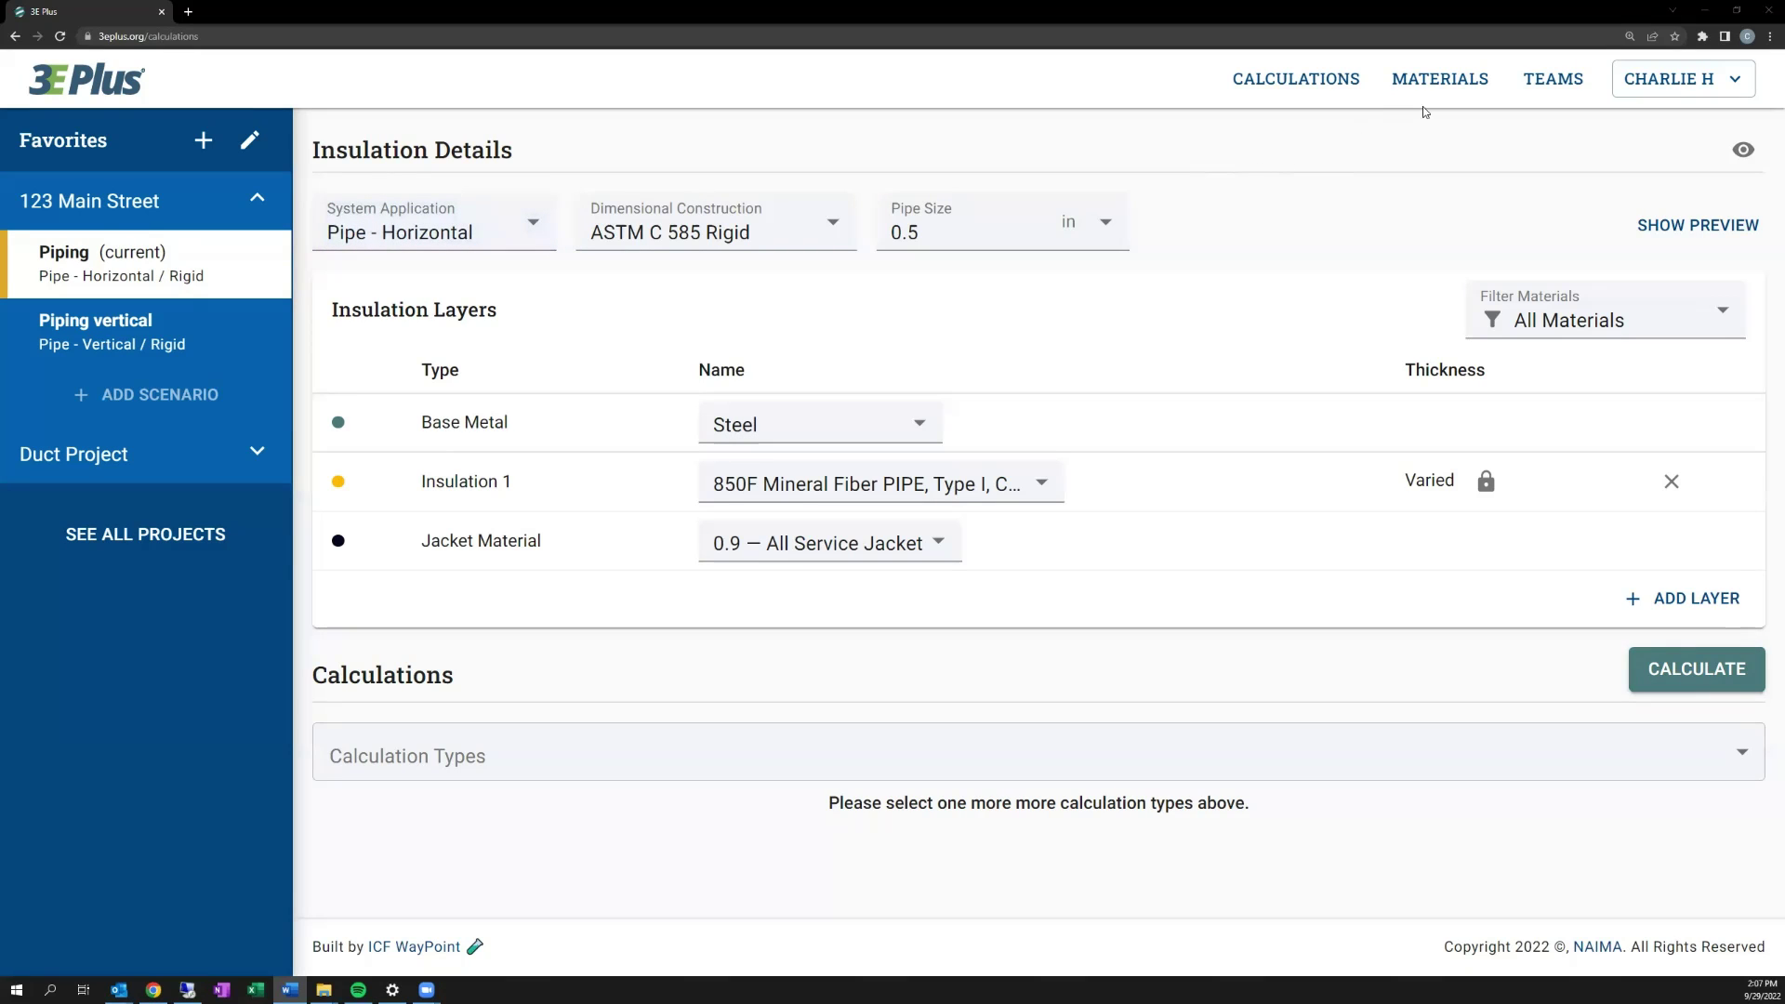
- Change the Piping scenario's system application from horizontal to Pipe - Vertical
click(1712, 87)
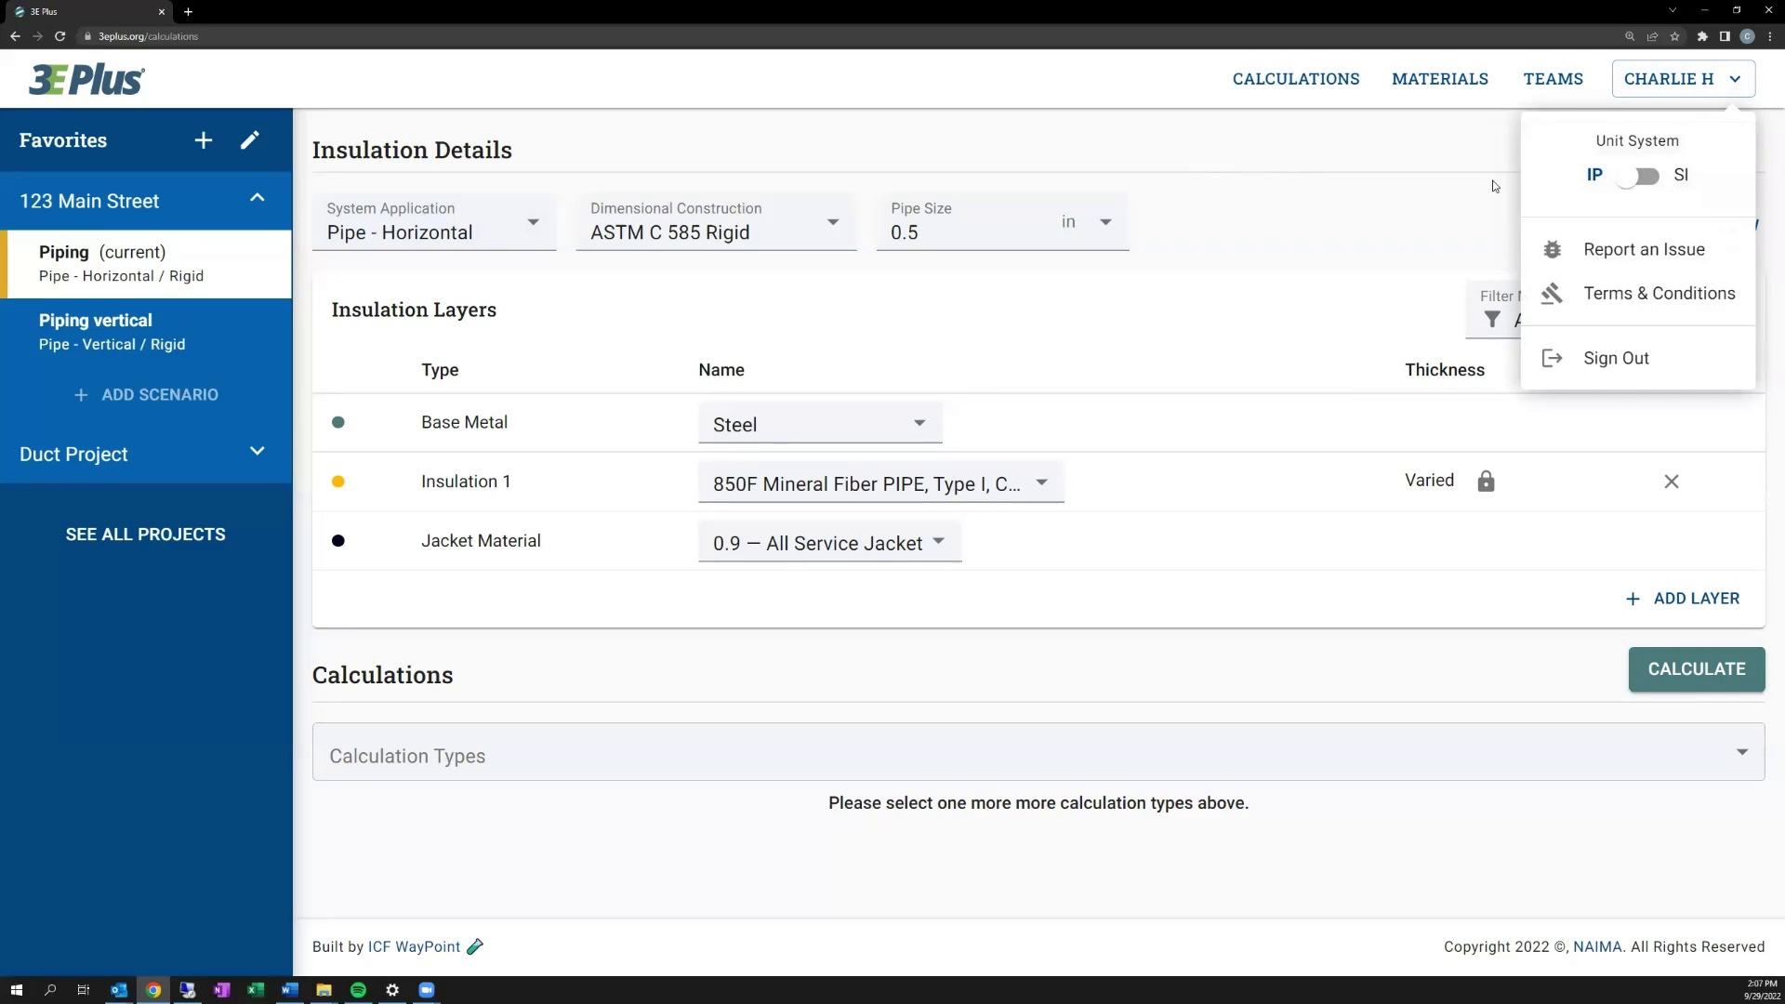
click(1351, 205)
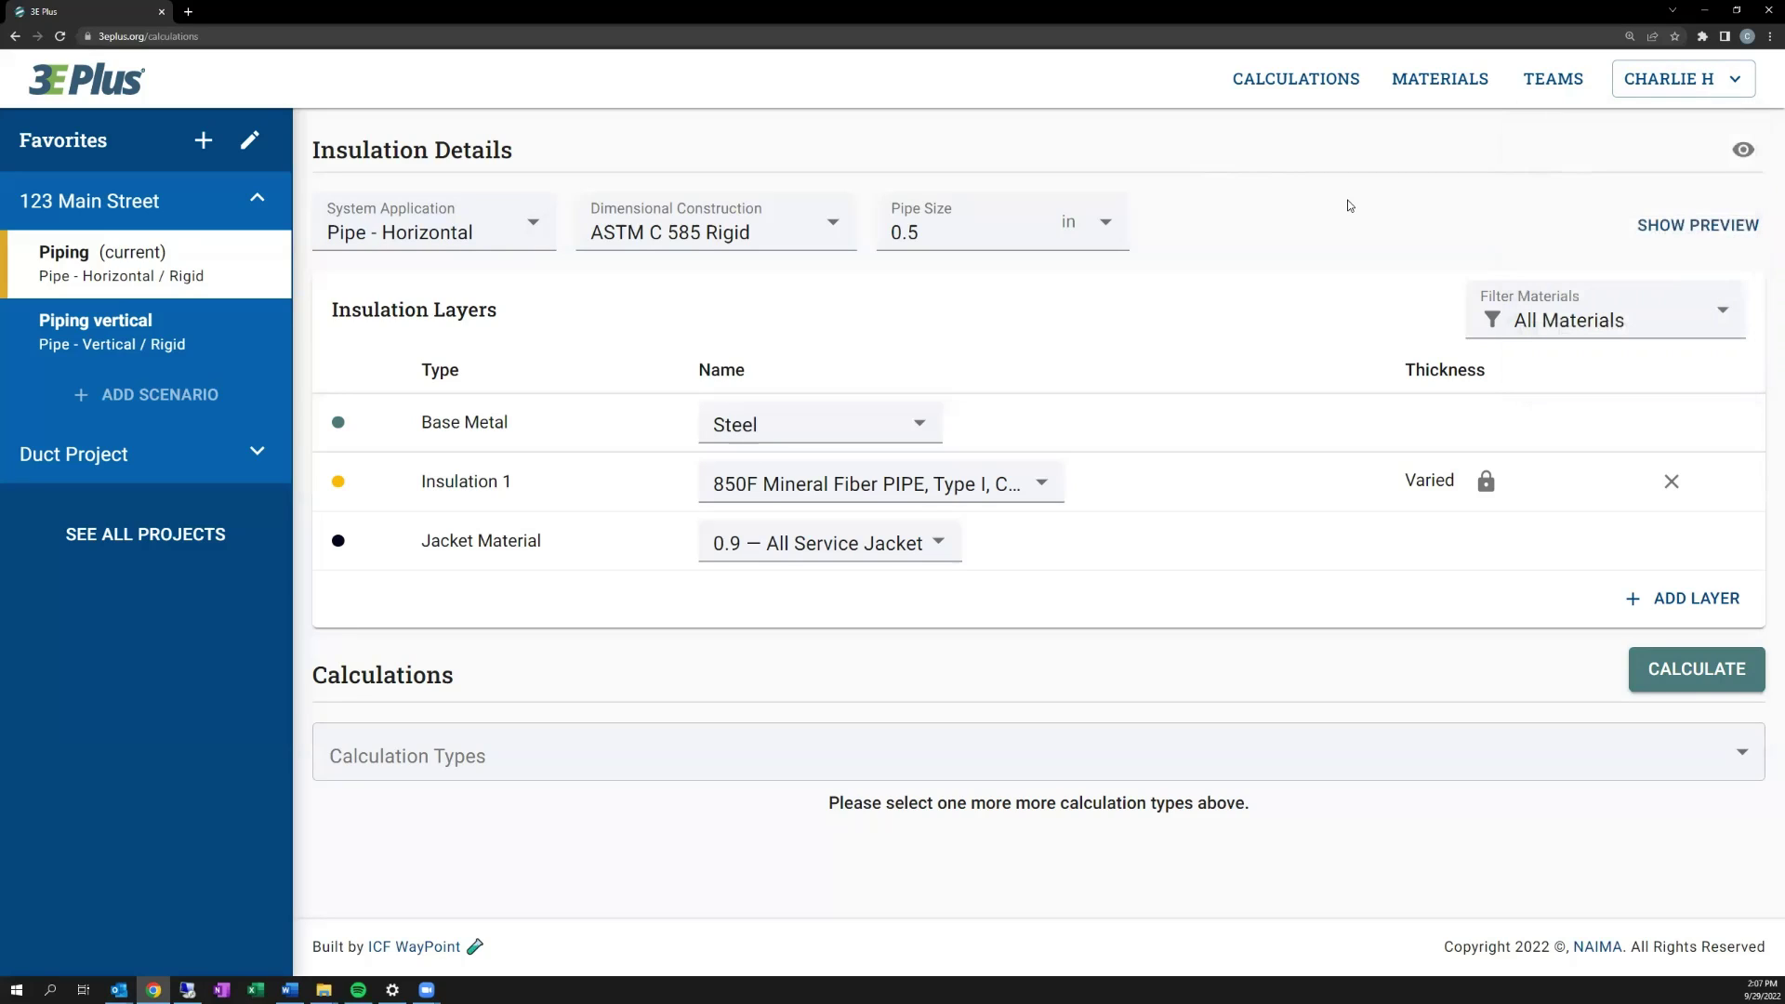
click(423, 234)
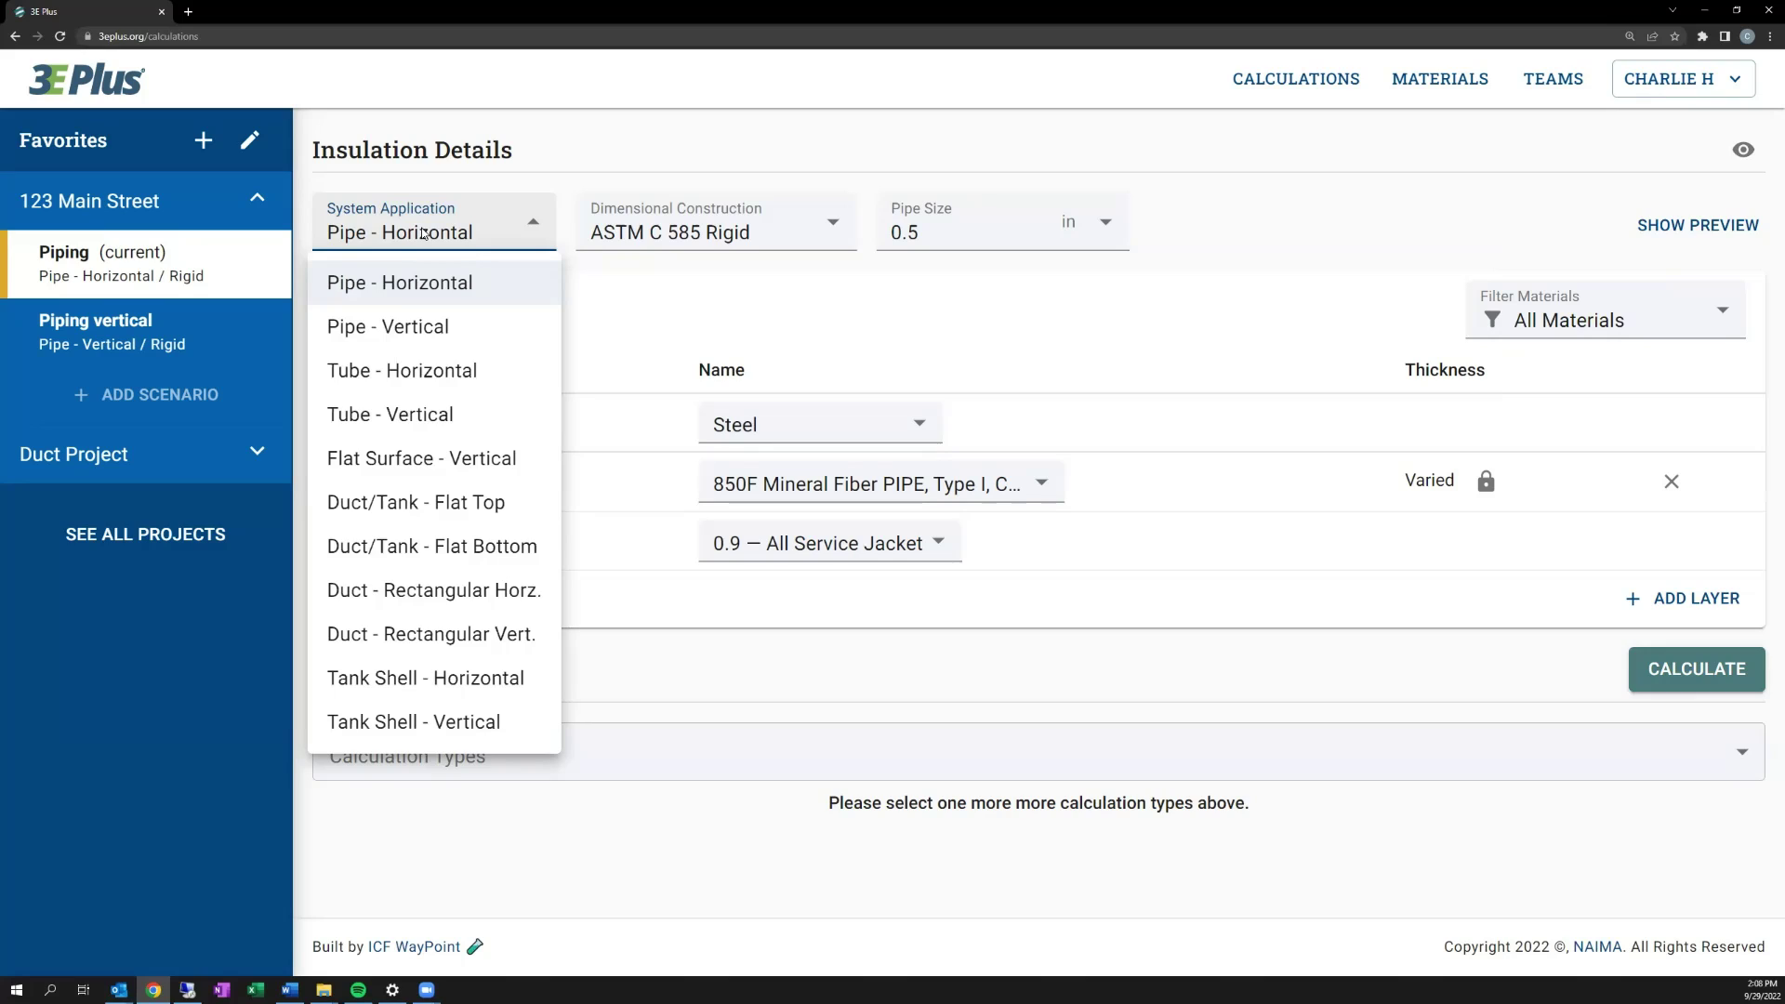
click(491, 332)
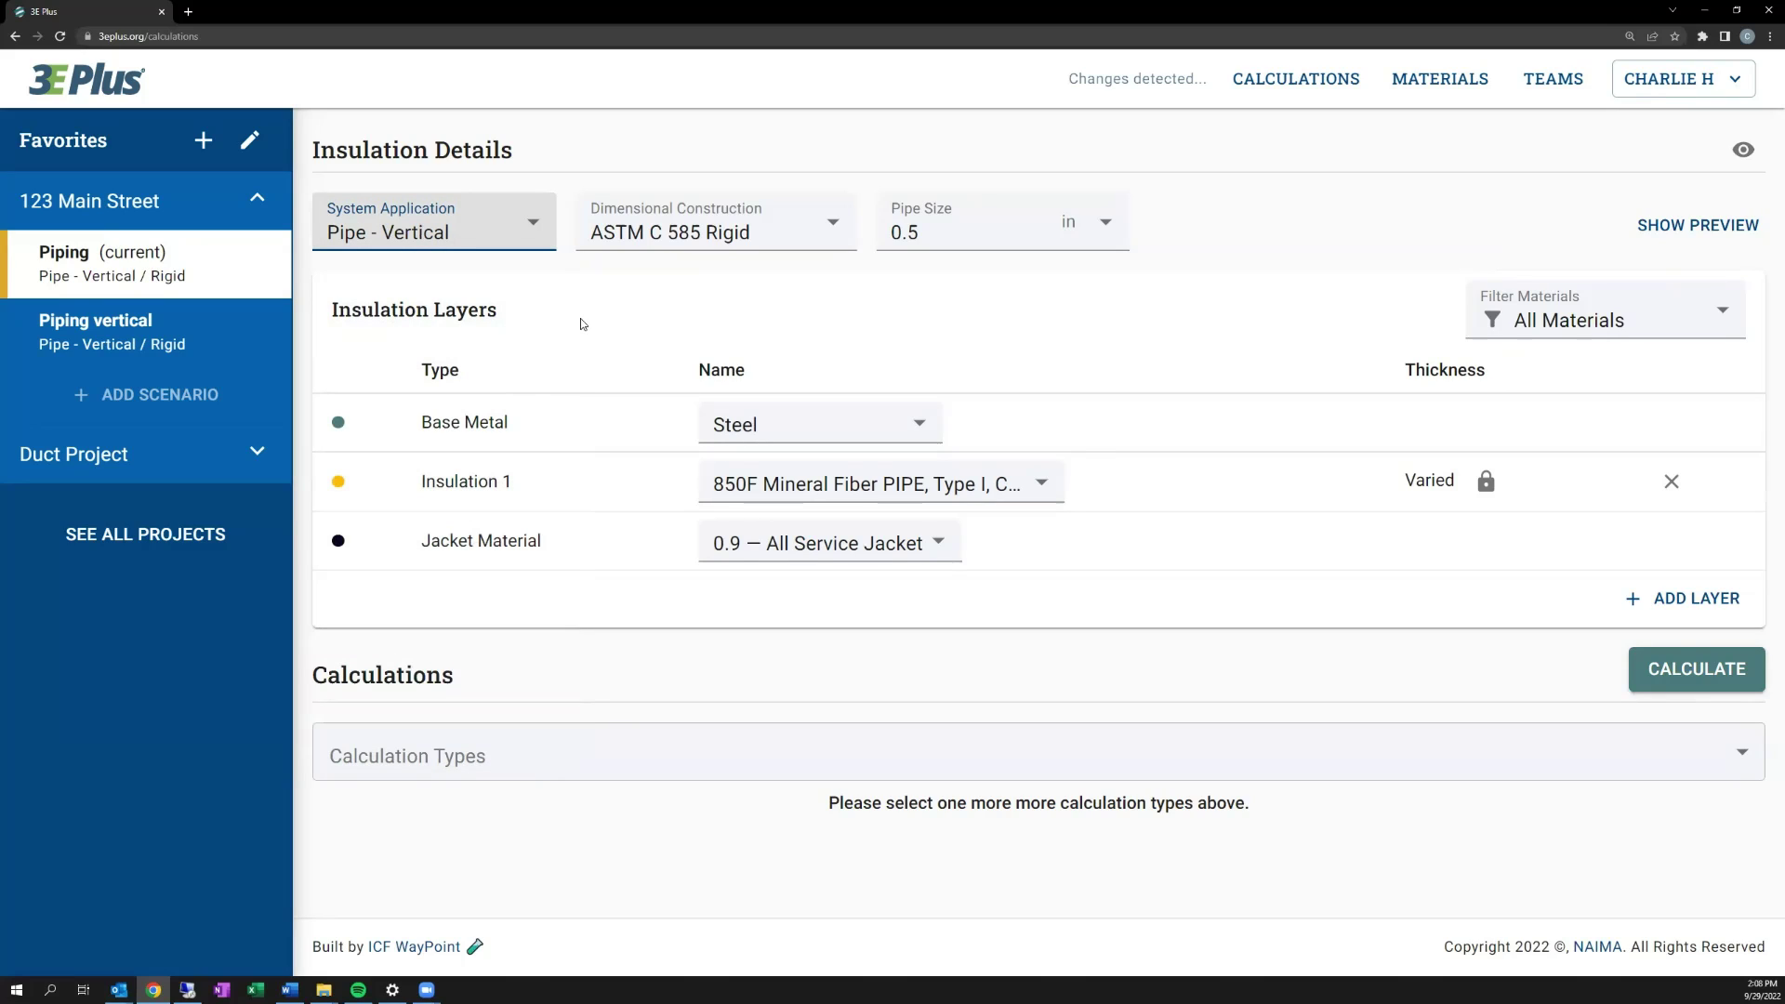
click(702, 247)
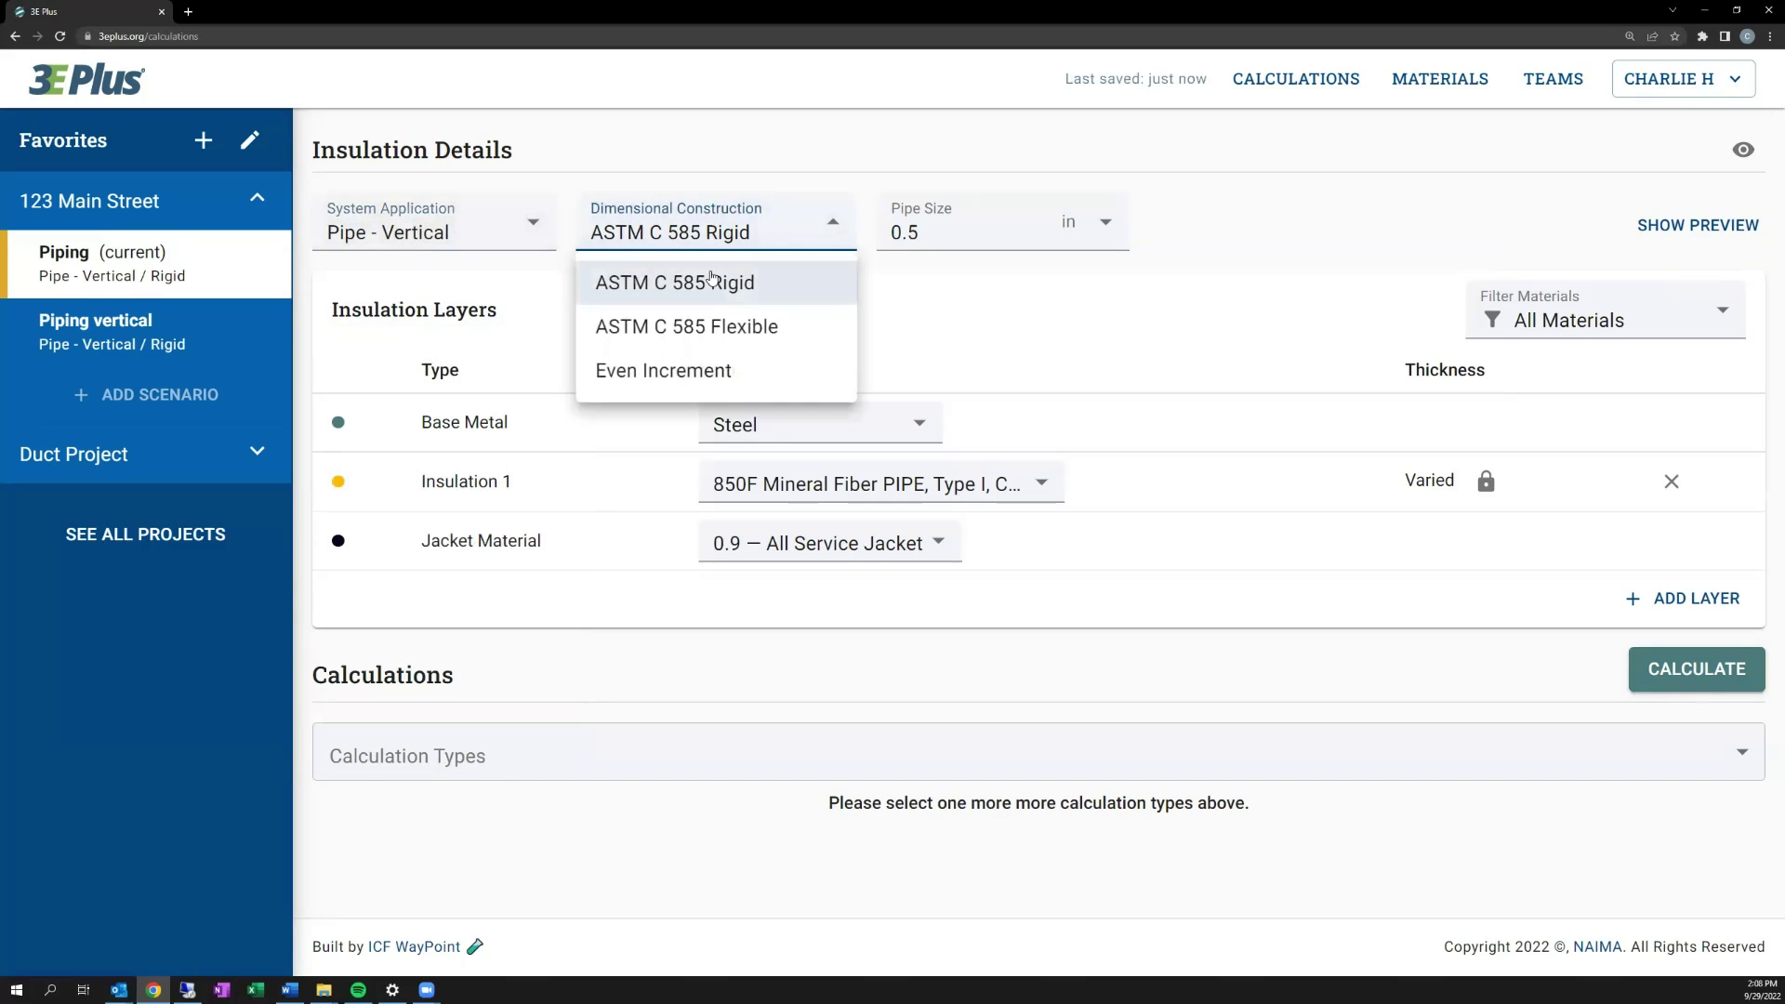
click(712, 277)
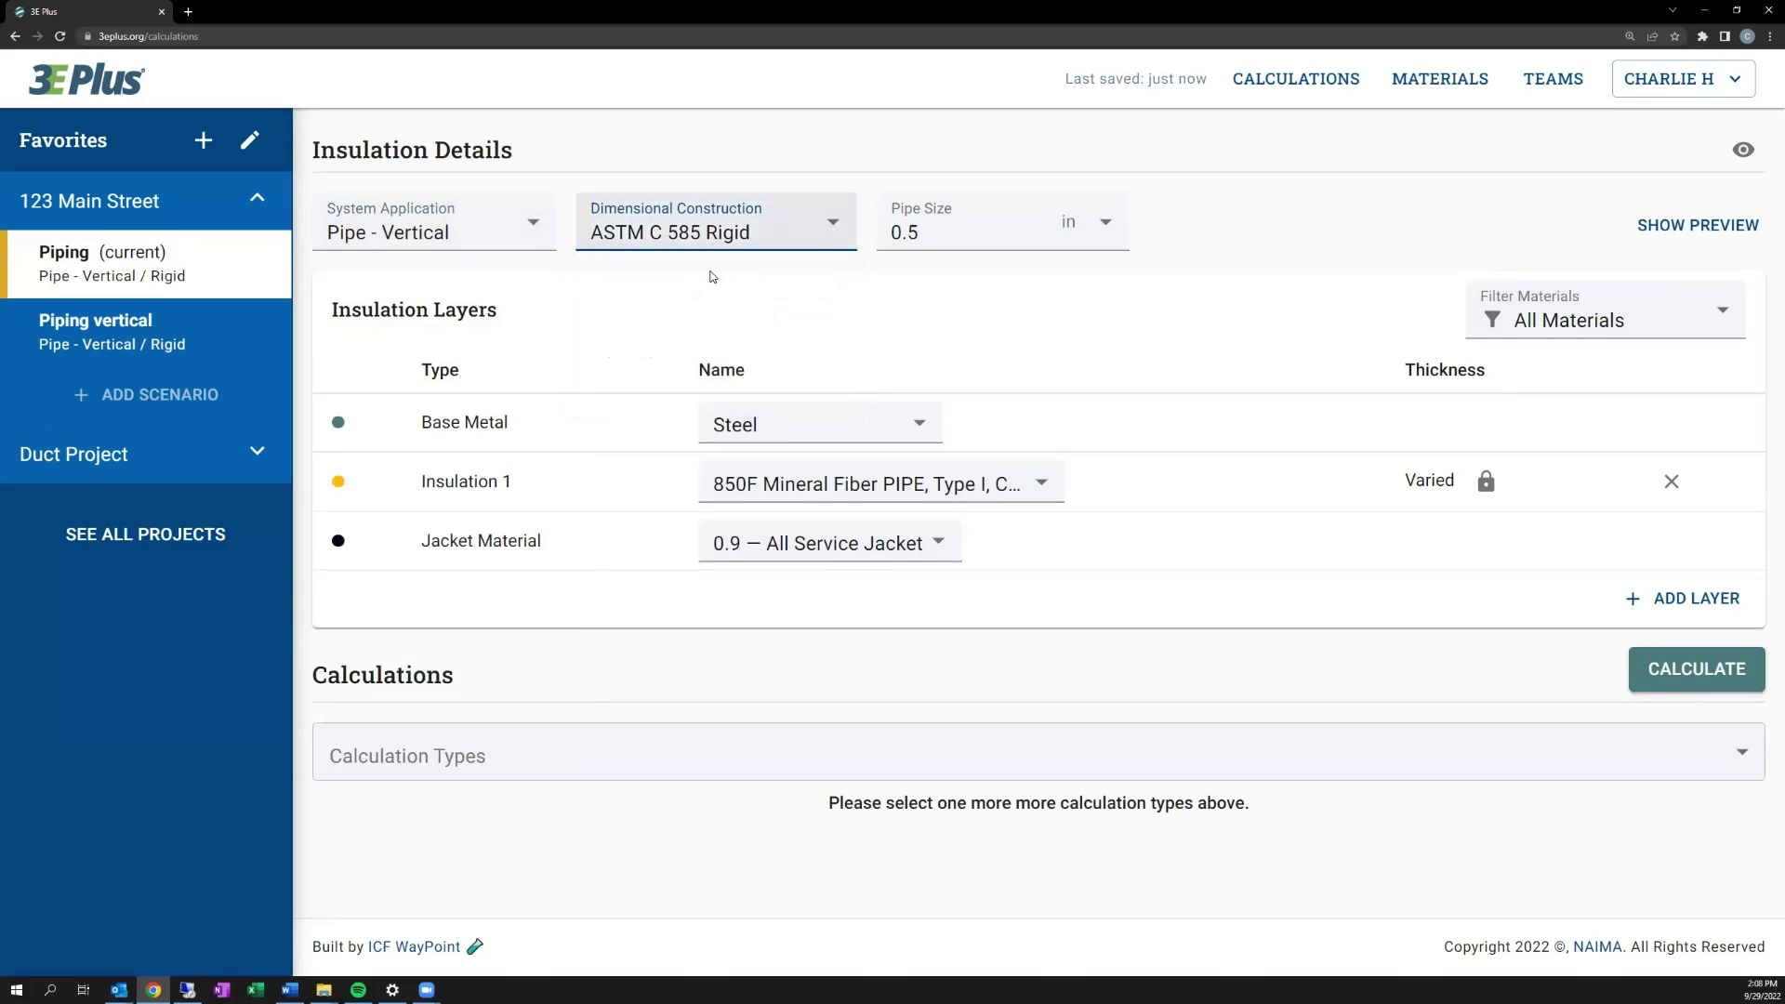
- Select 5 in as the Piping scenario's pipe size
click(981, 242)
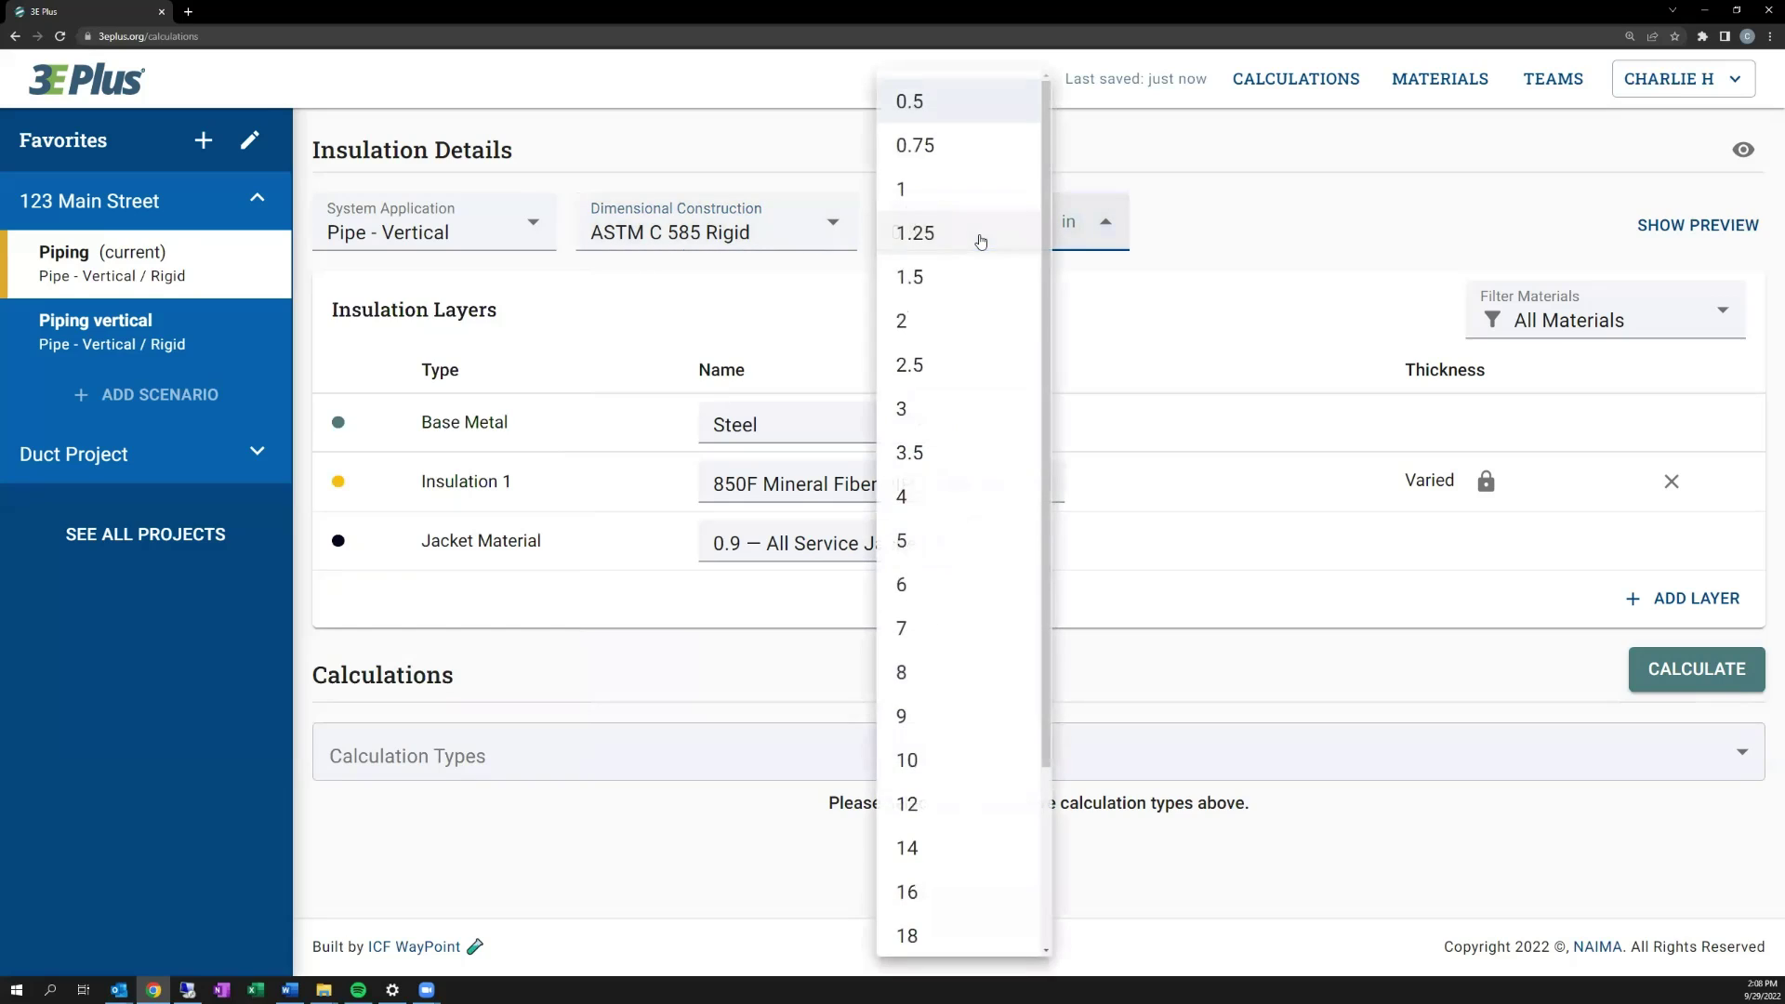
click(962, 539)
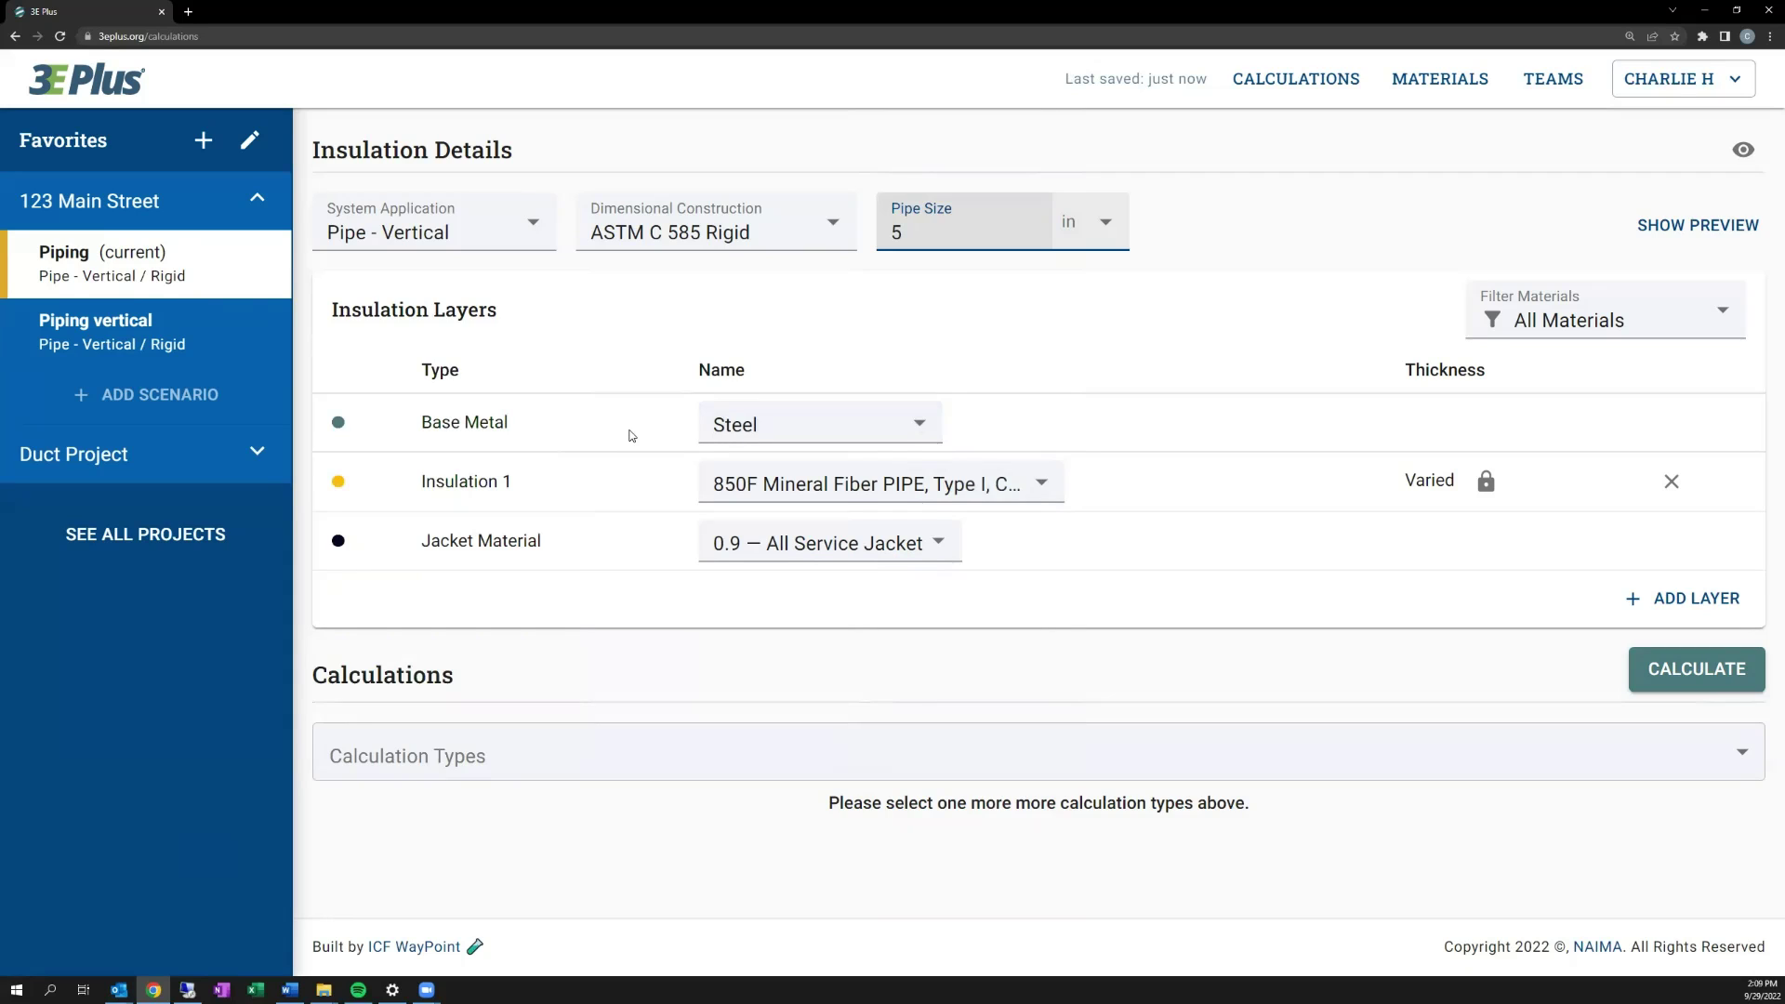
click(800, 428)
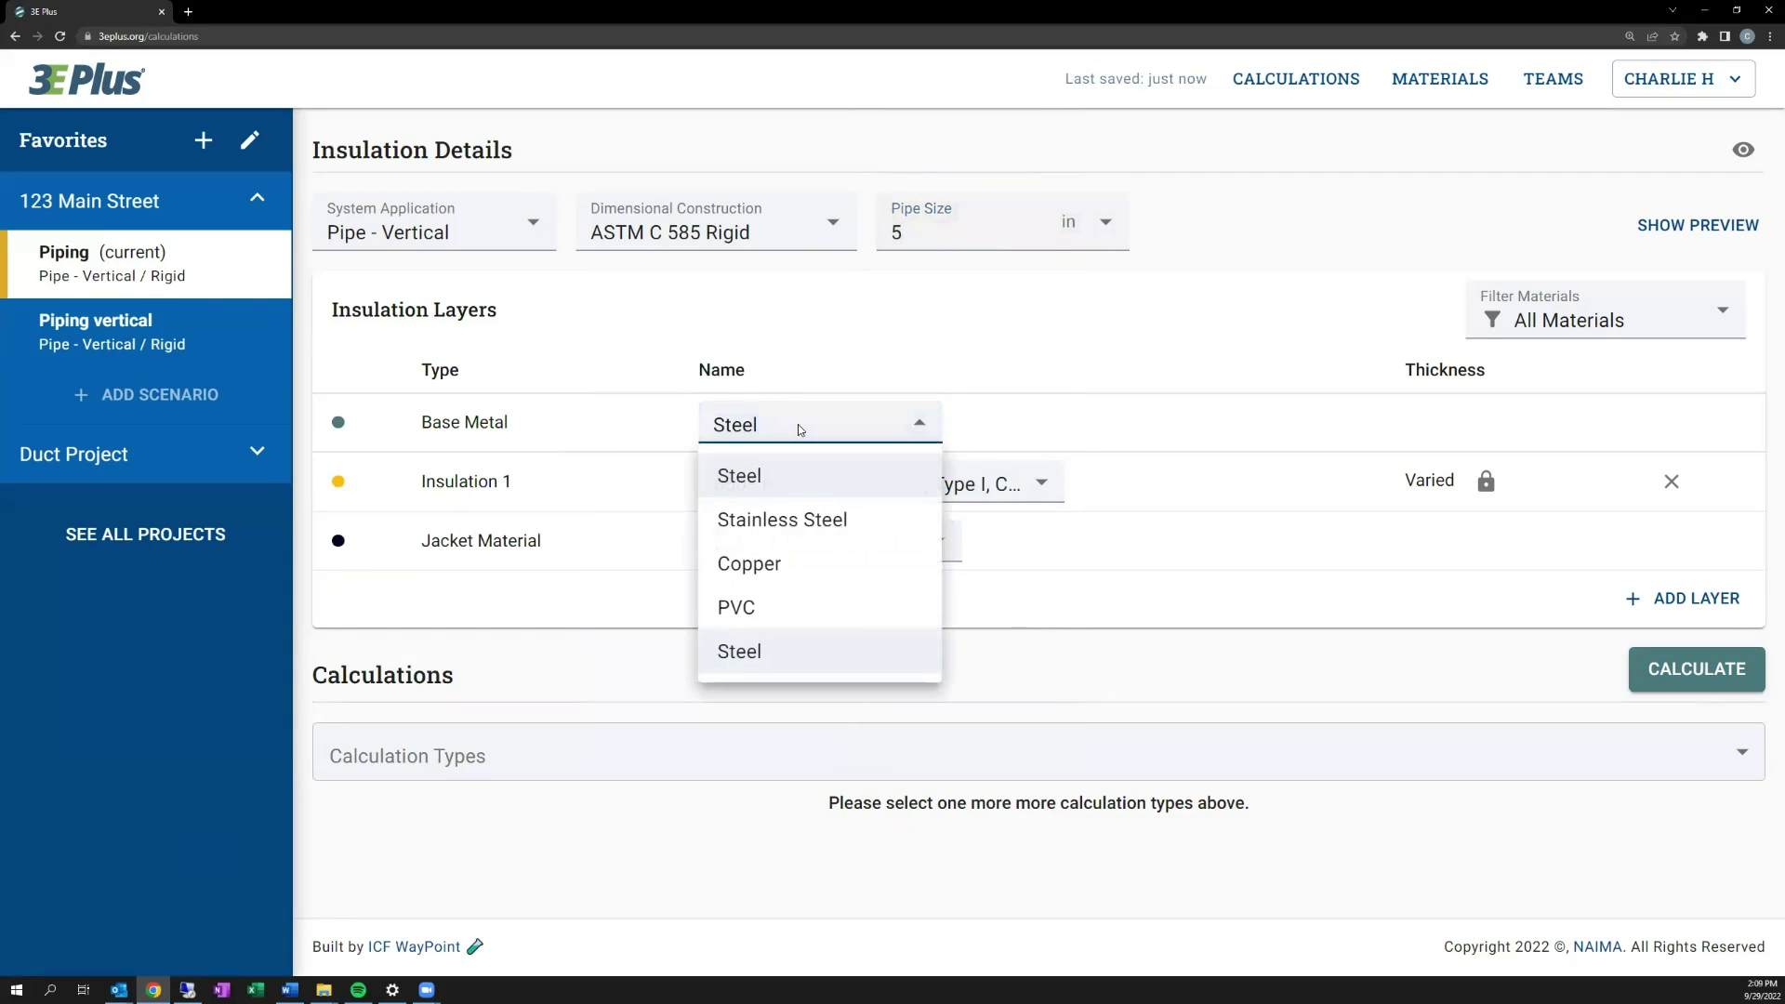
click(837, 381)
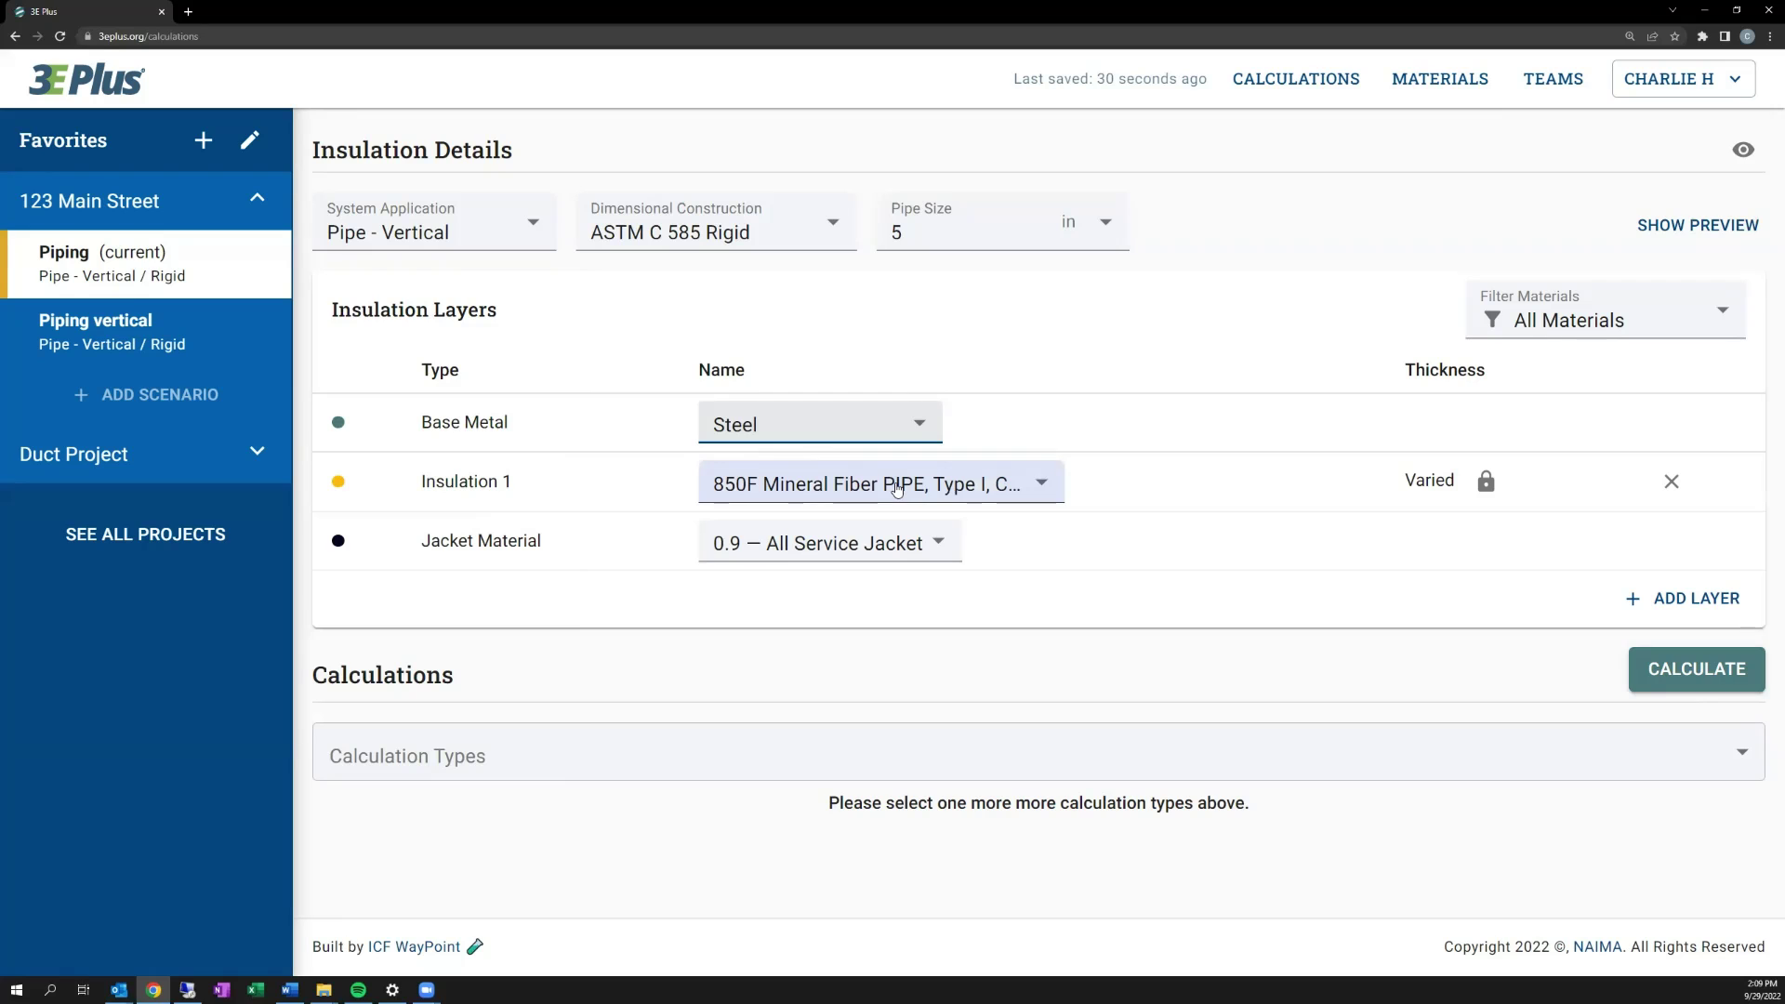
click(898, 490)
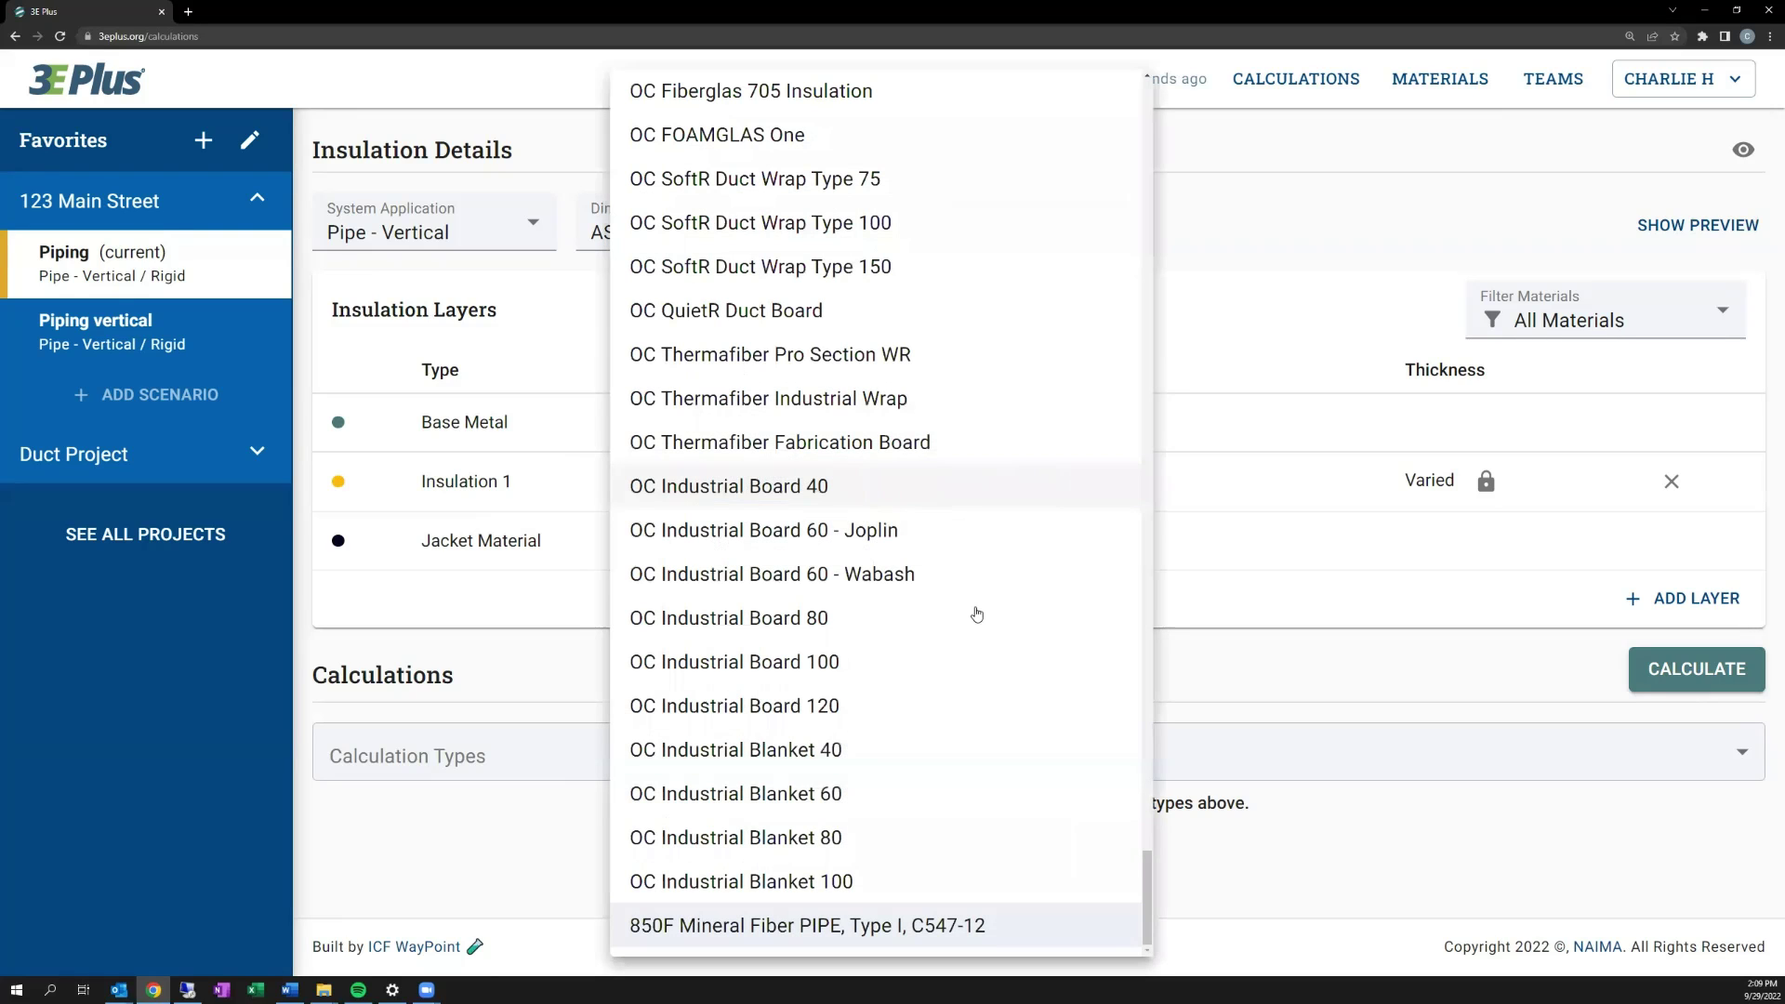
drag(1143, 895, 1099, 116)
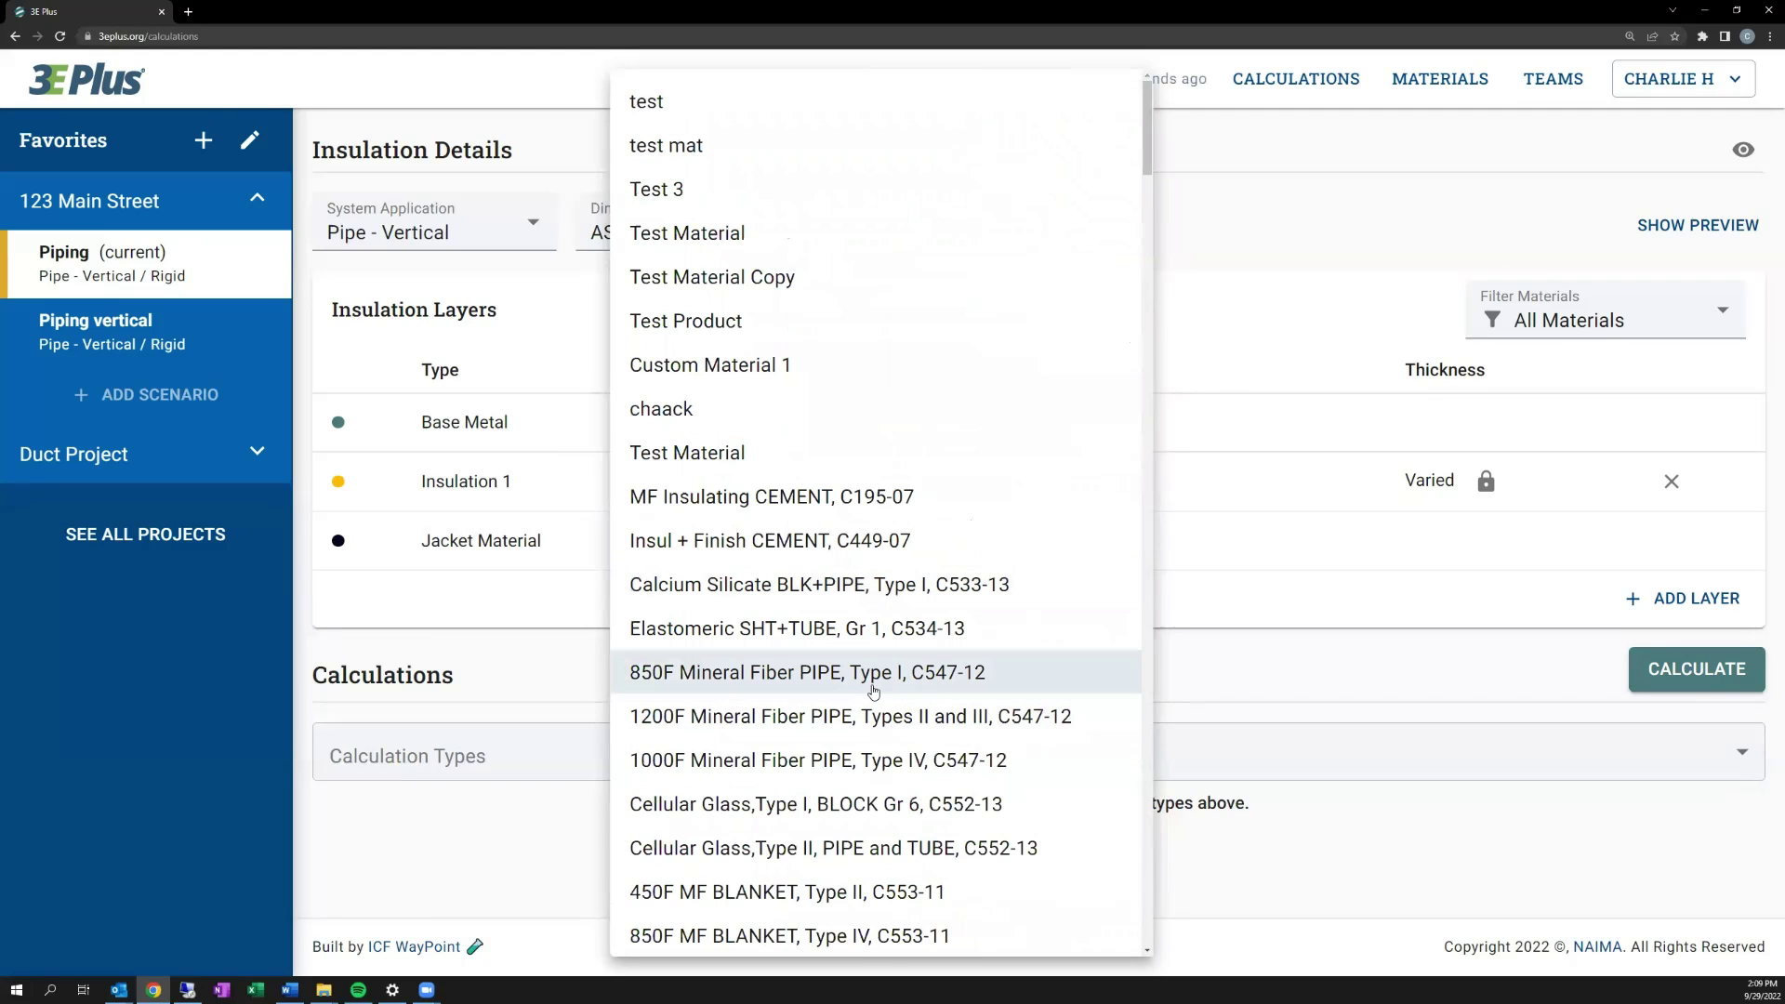
click(681, 668)
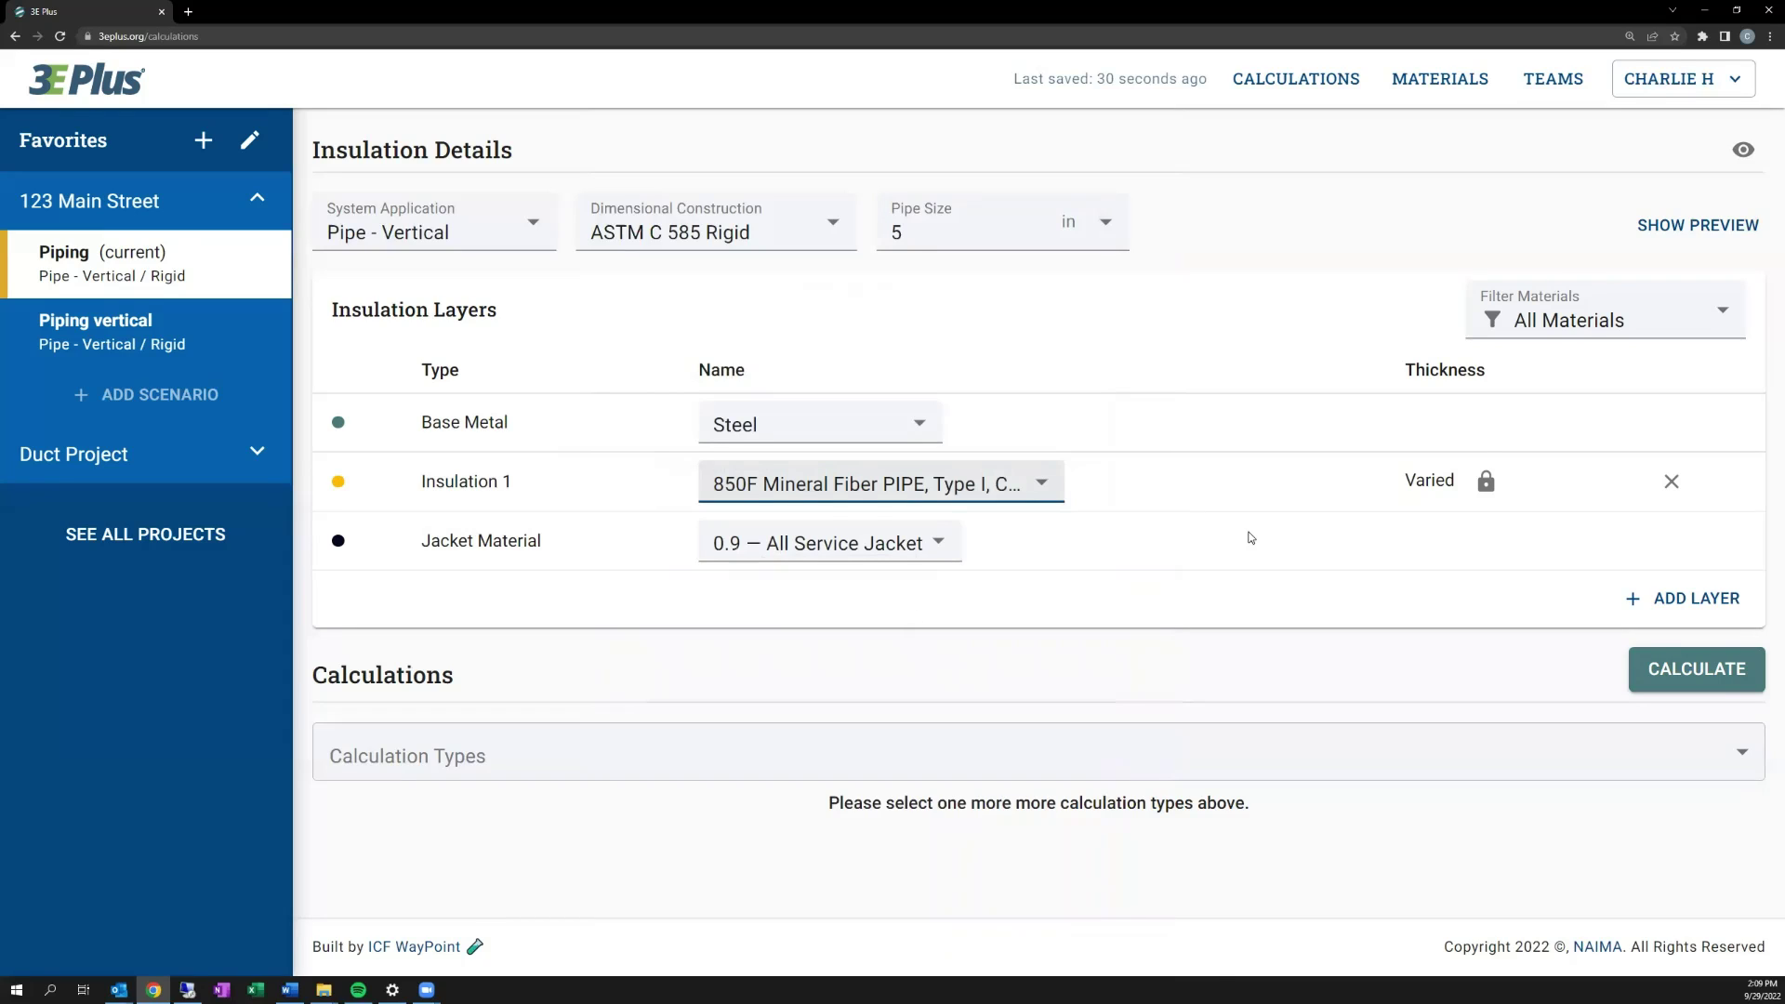
- Fix Insulation 1 thickness at 2 in and add an 850F Mineral Fiber PIPE Insulation 2 layer
click(1485, 483)
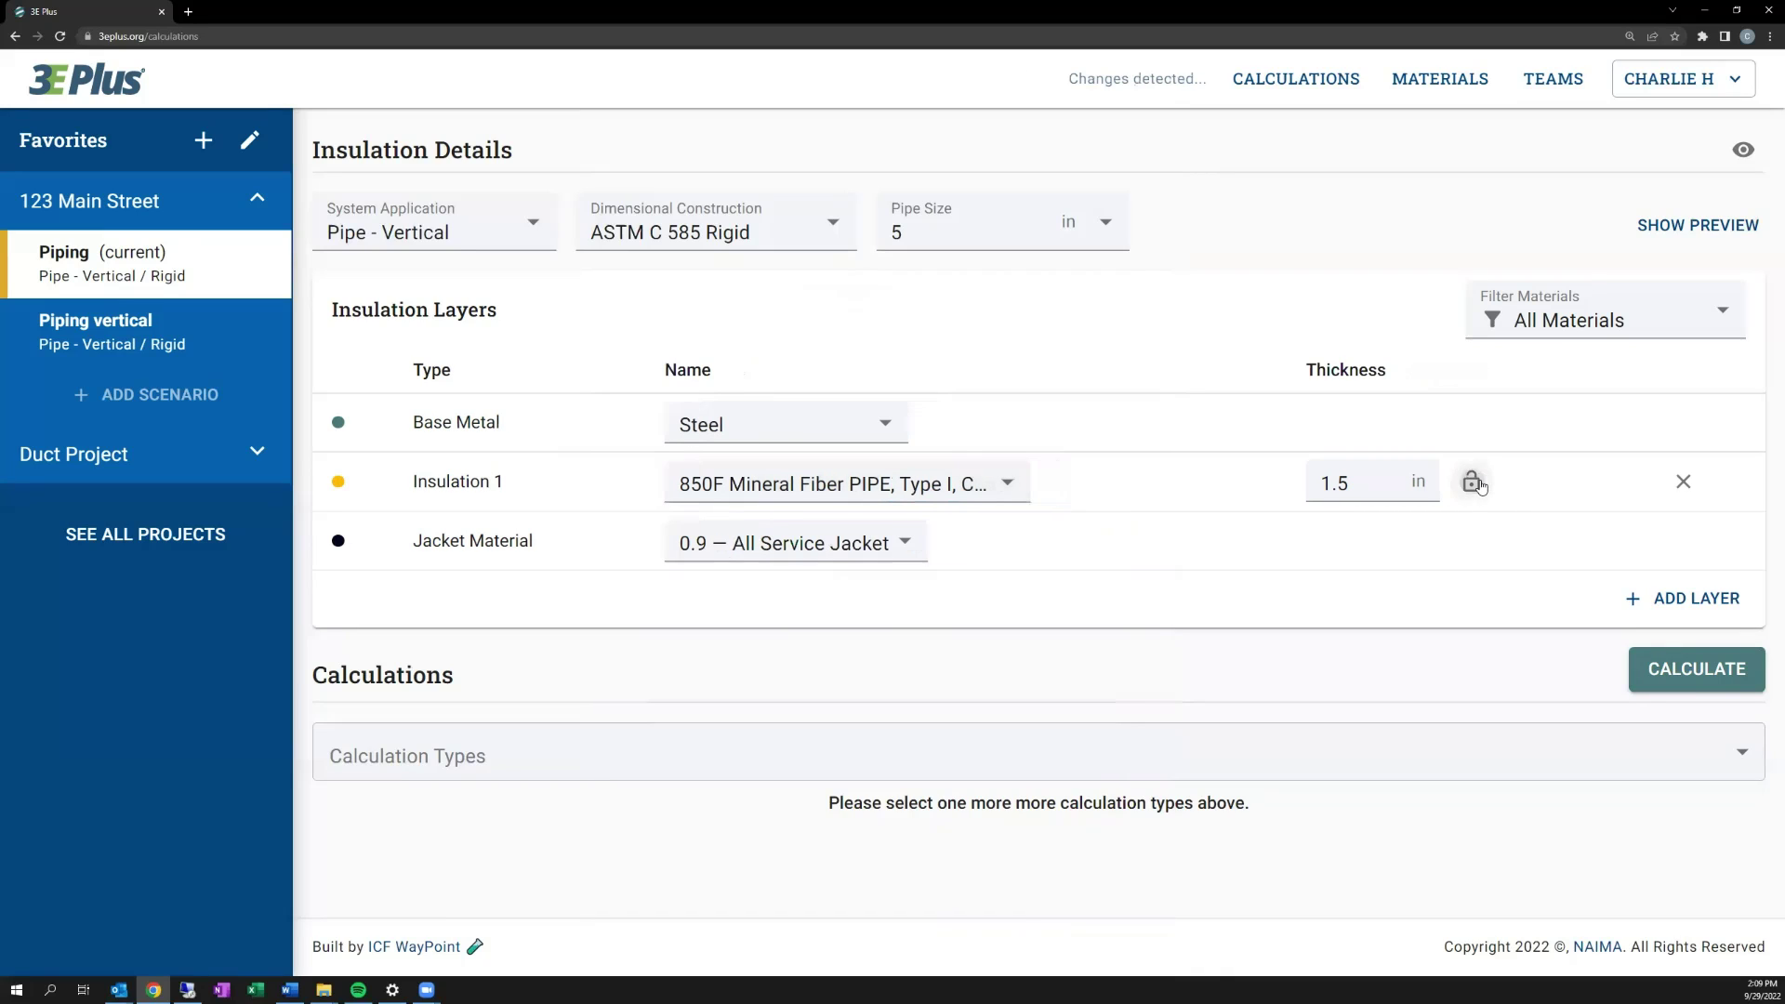
drag(1367, 484, 1289, 491)
text(2)
click(1264, 482)
click(1671, 602)
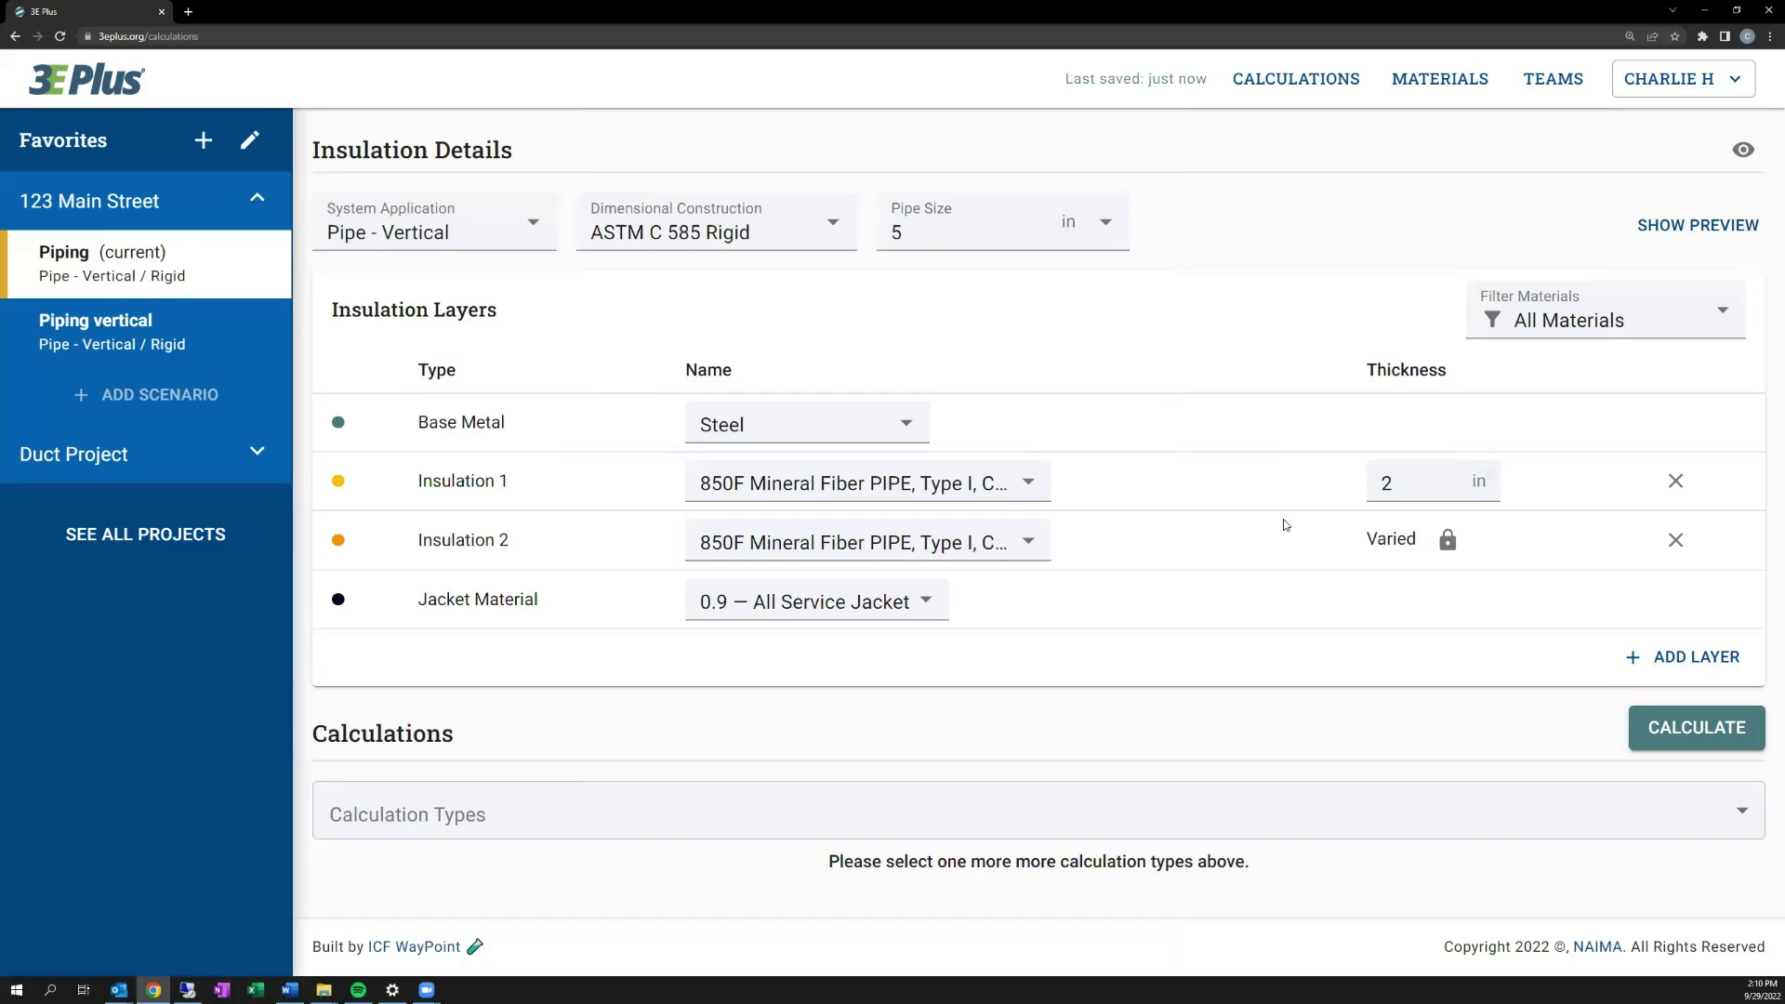
click(873, 603)
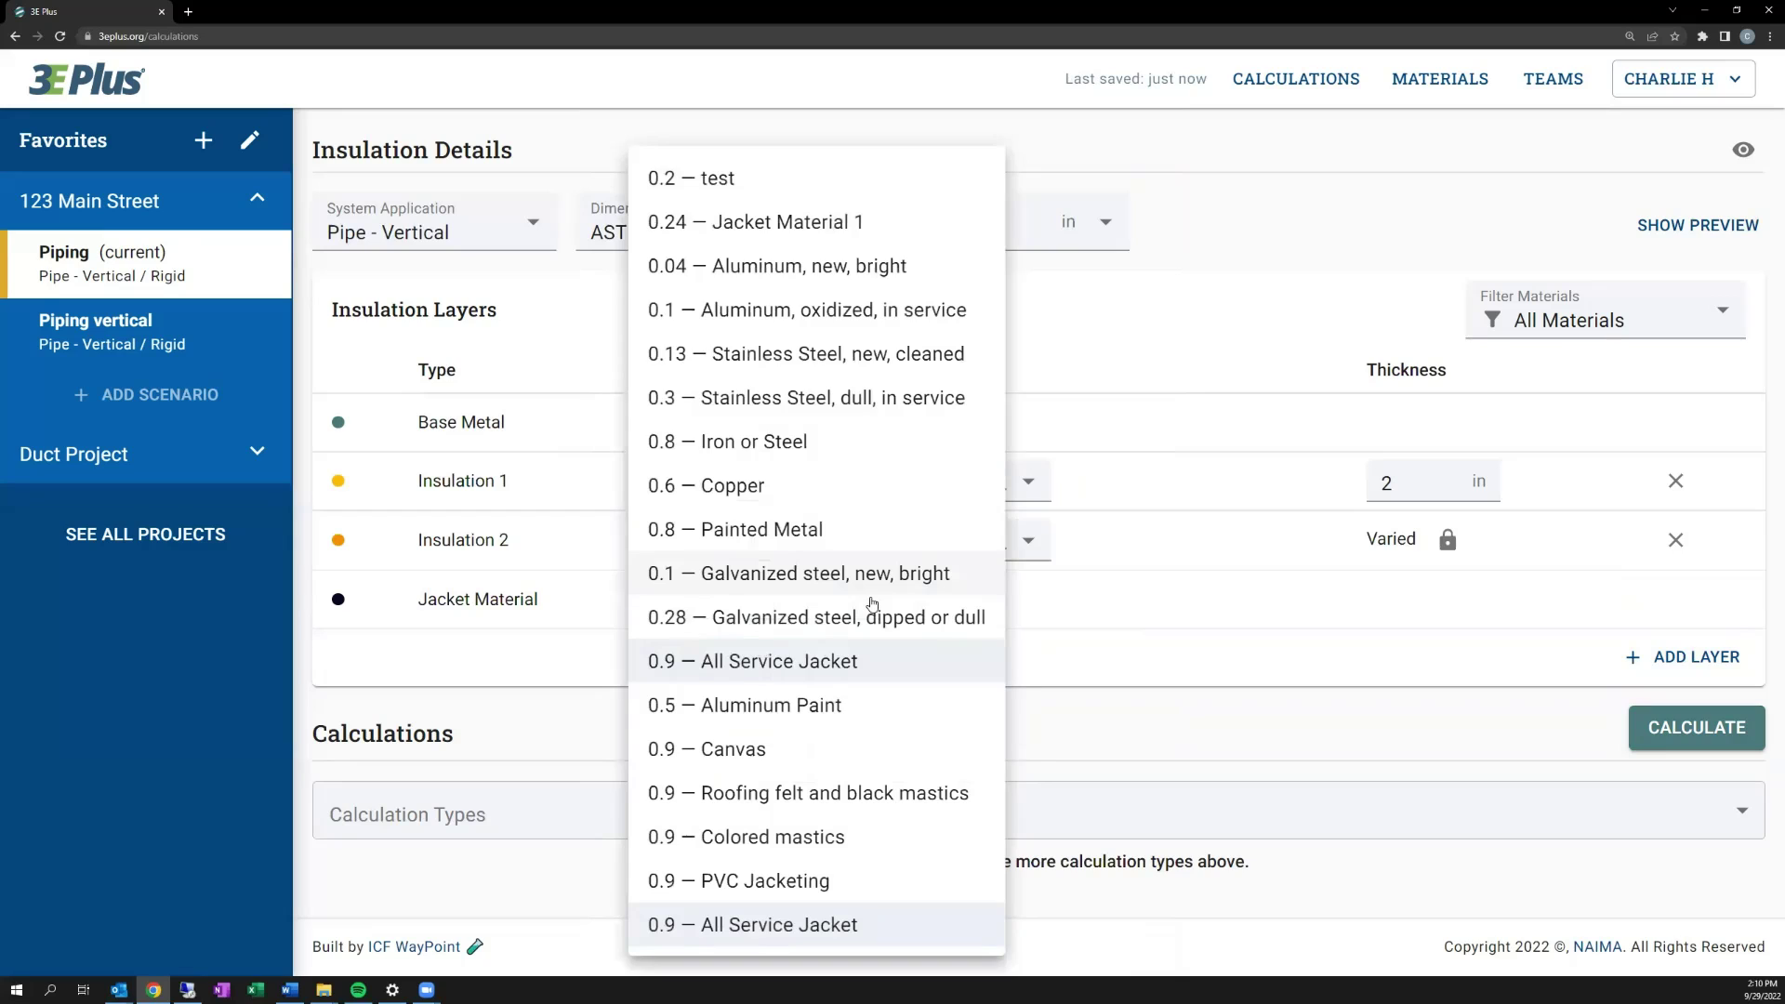
click(1150, 692)
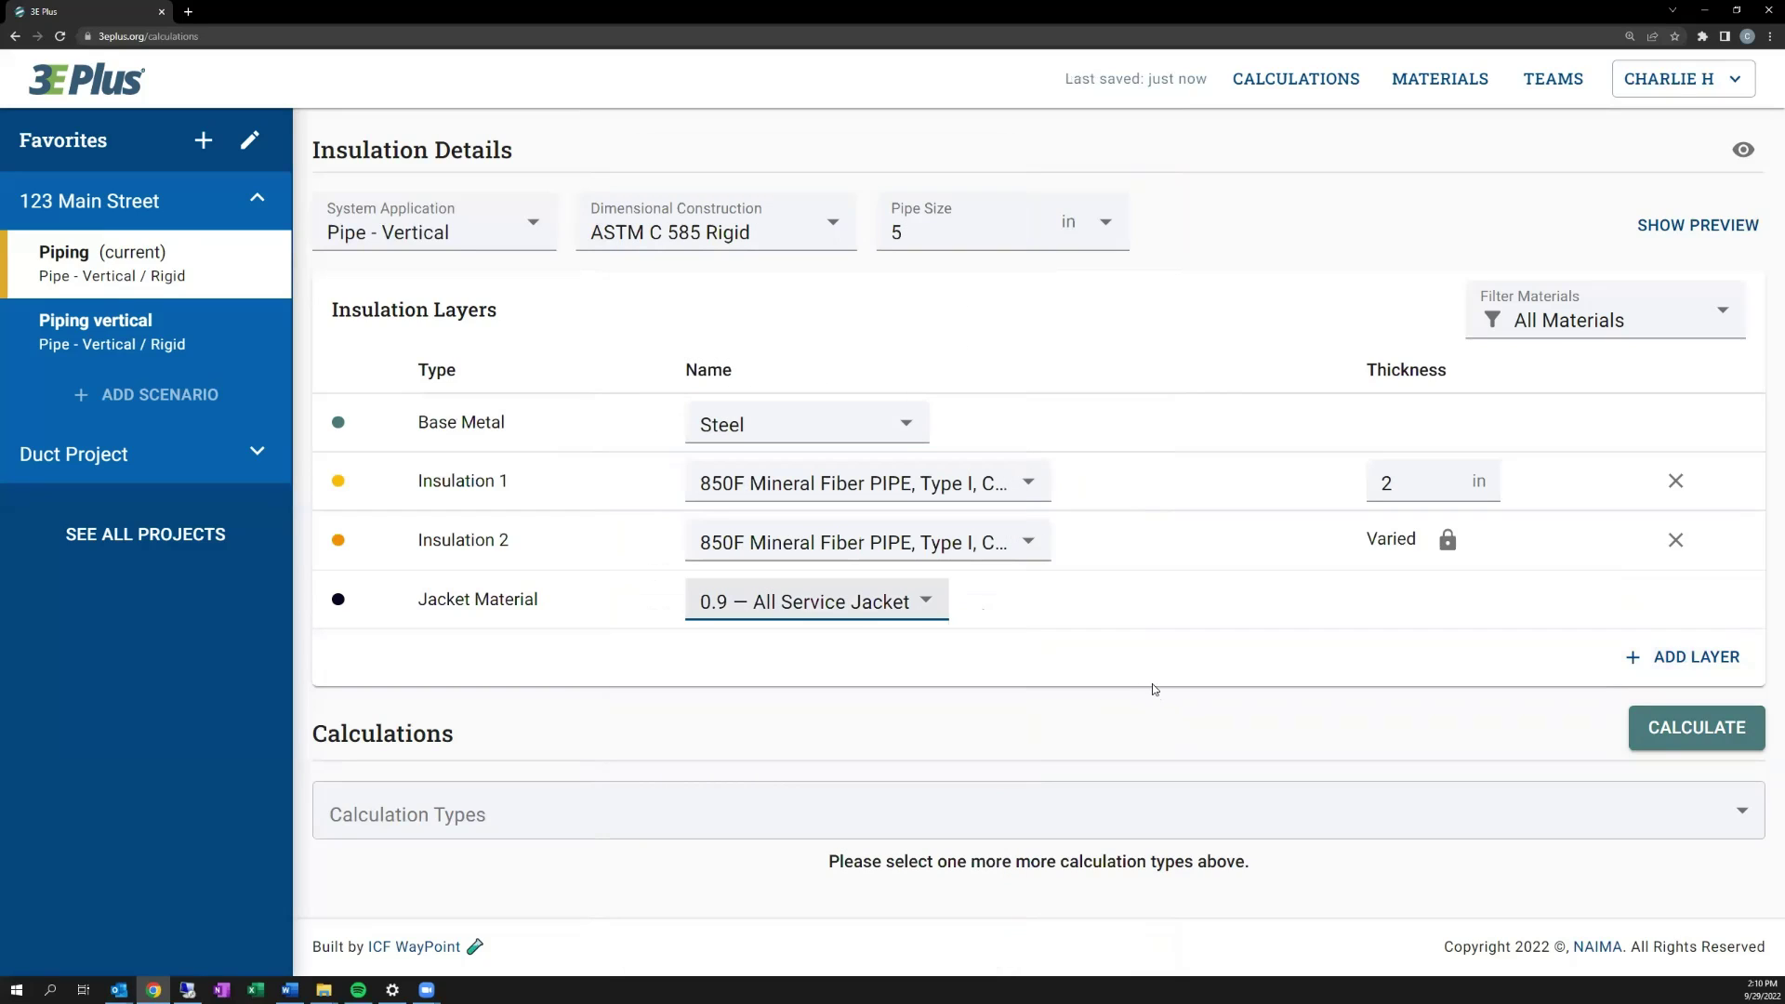
click(1656, 230)
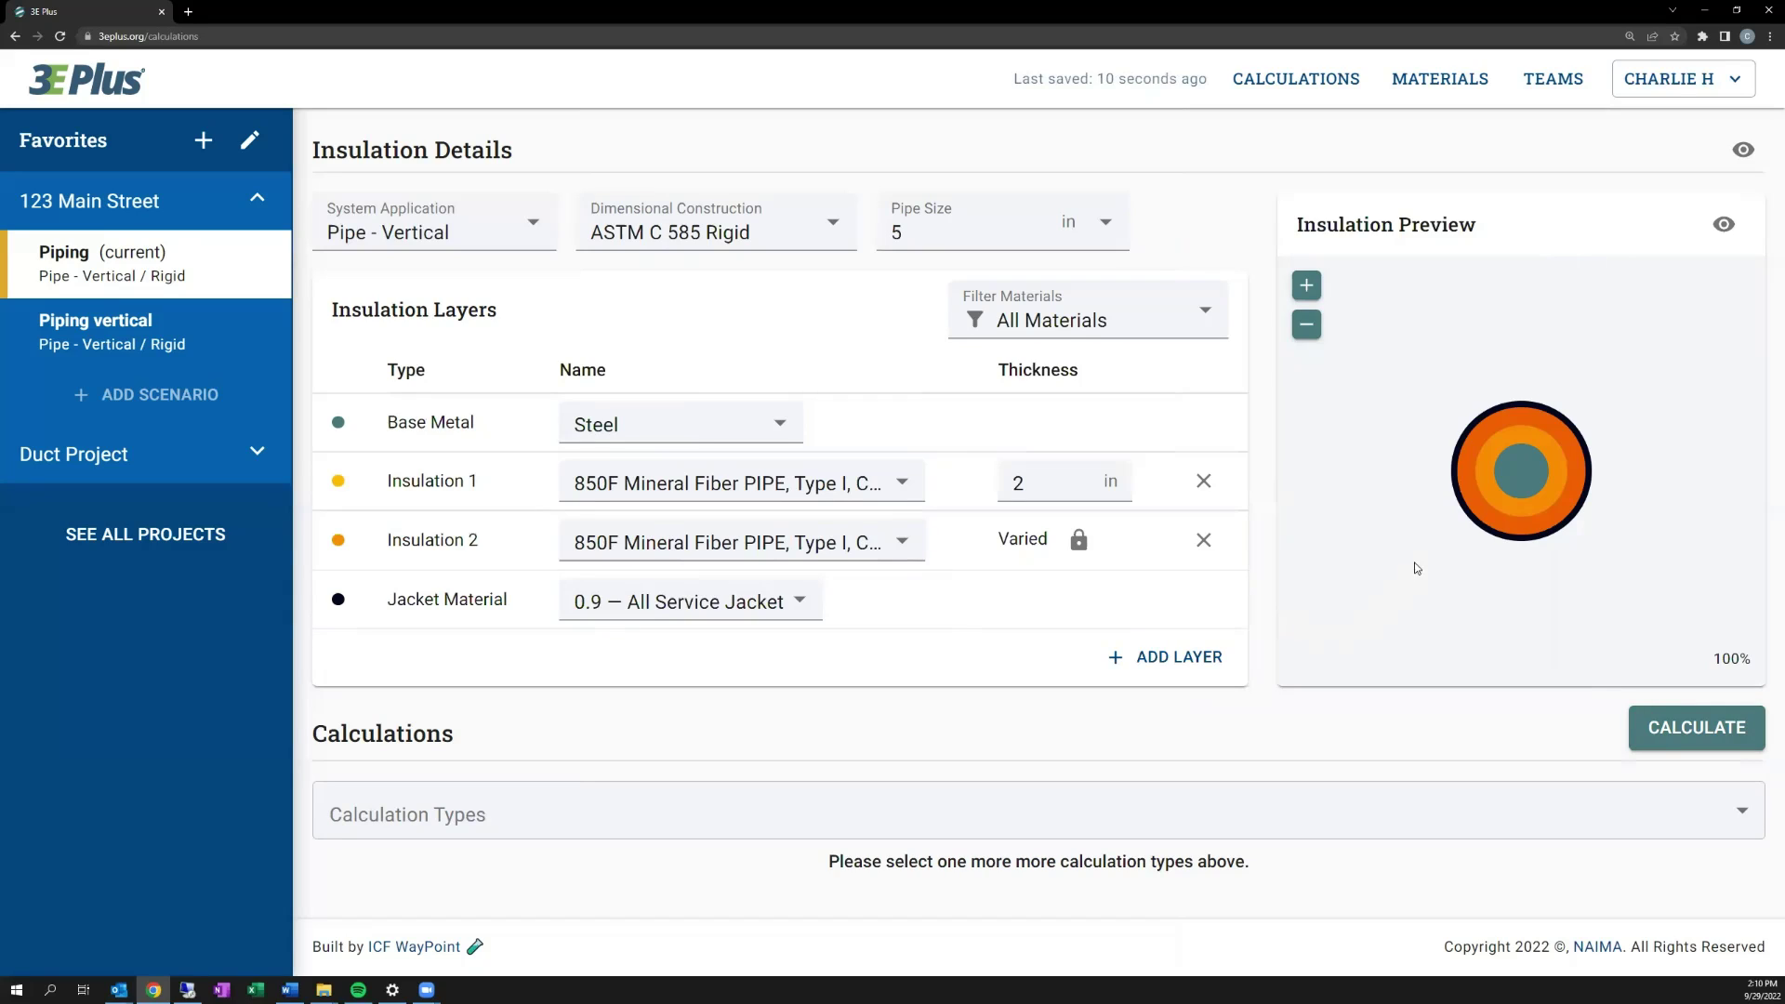
mouse_move(1466, 516)
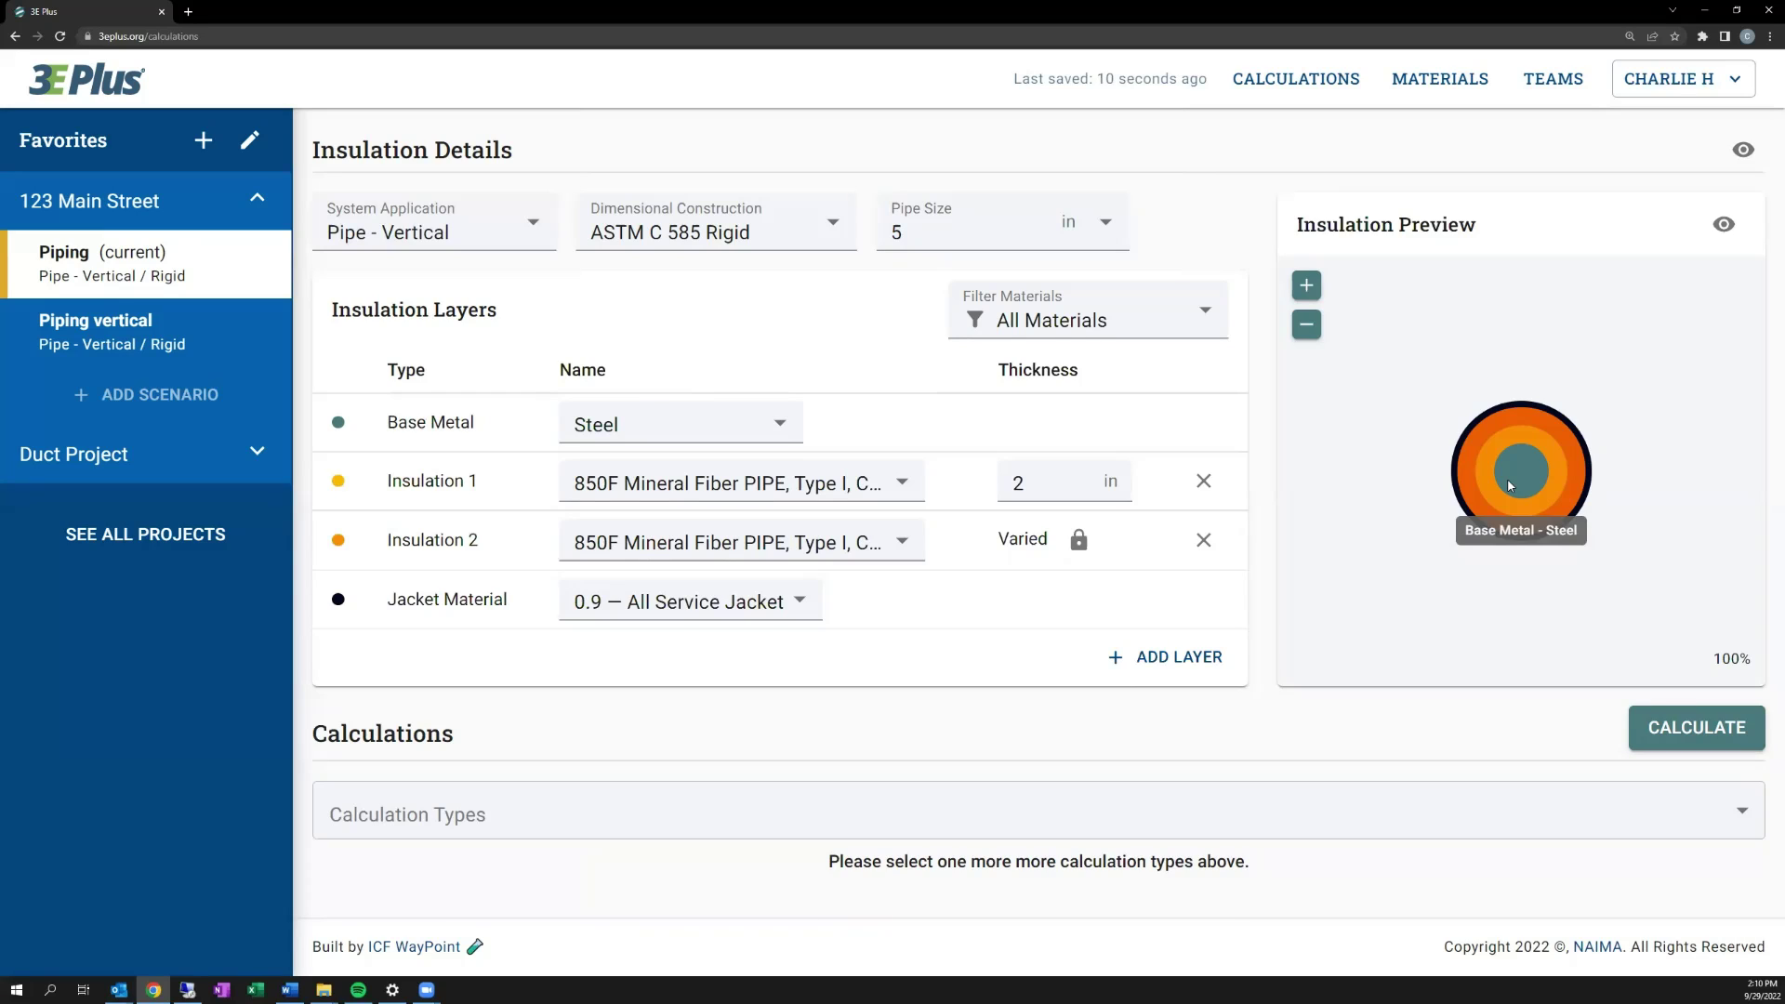
click(1723, 226)
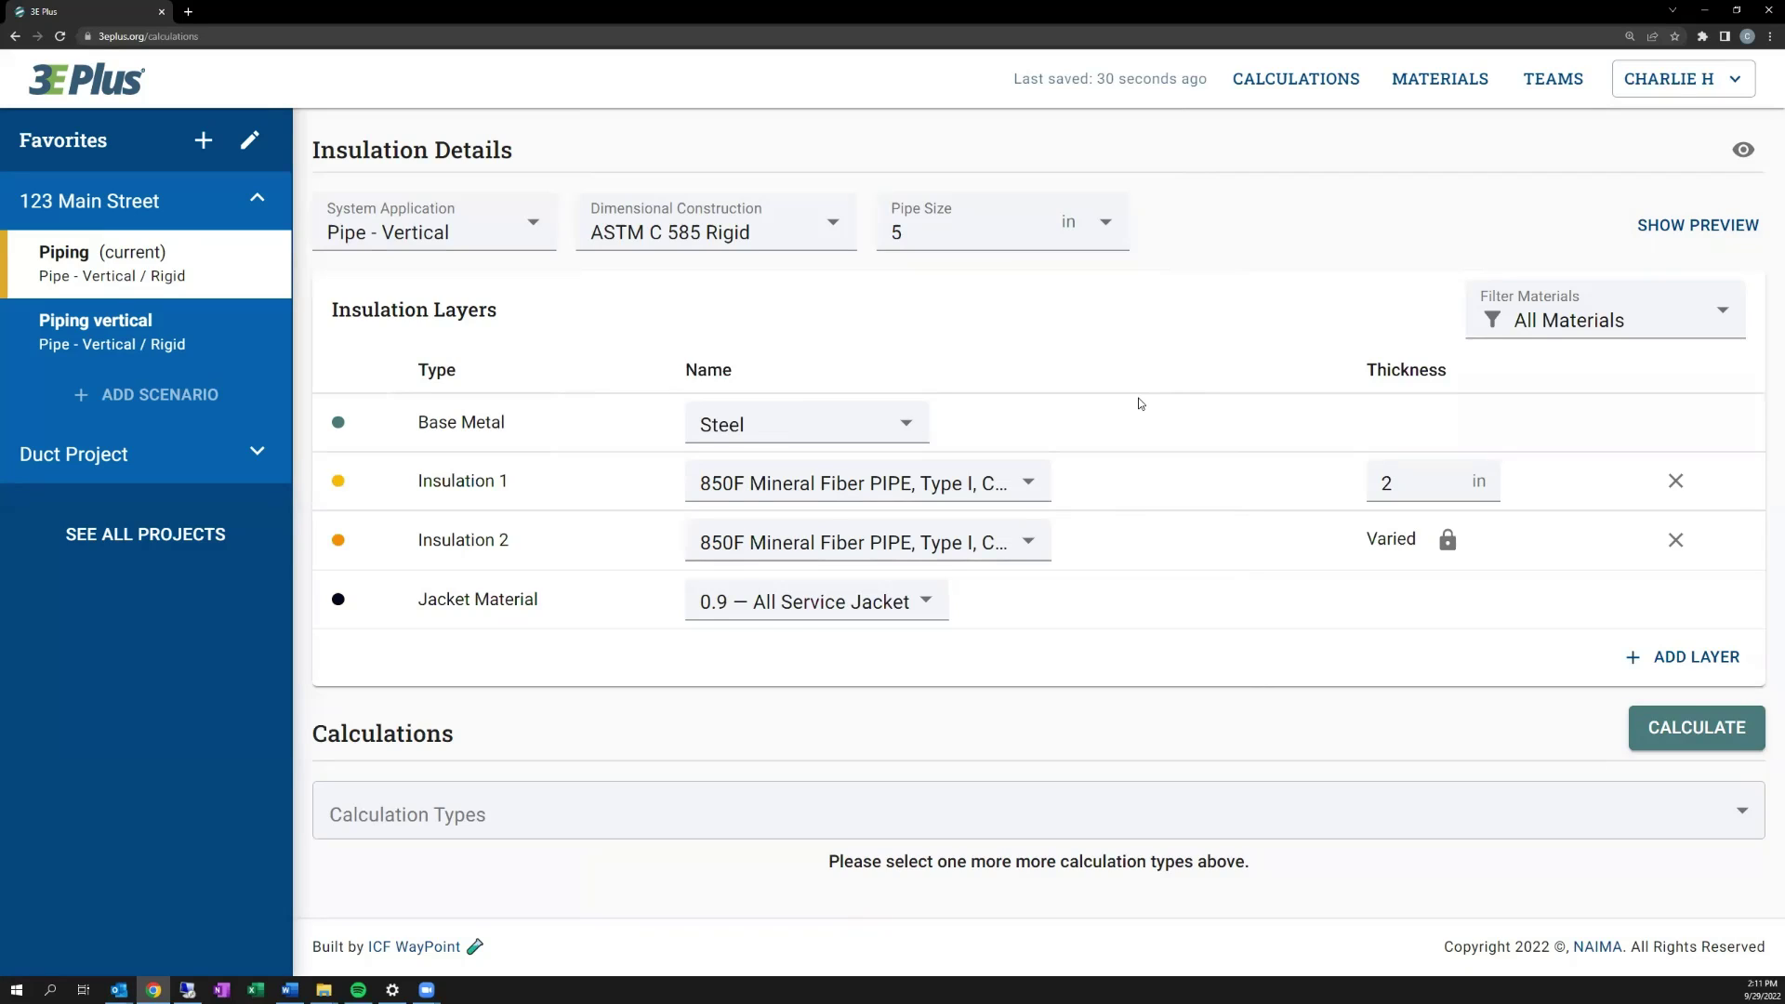
- Filter materials to NAIMA and browse the Insulation 1 material list without changing it
click(1563, 321)
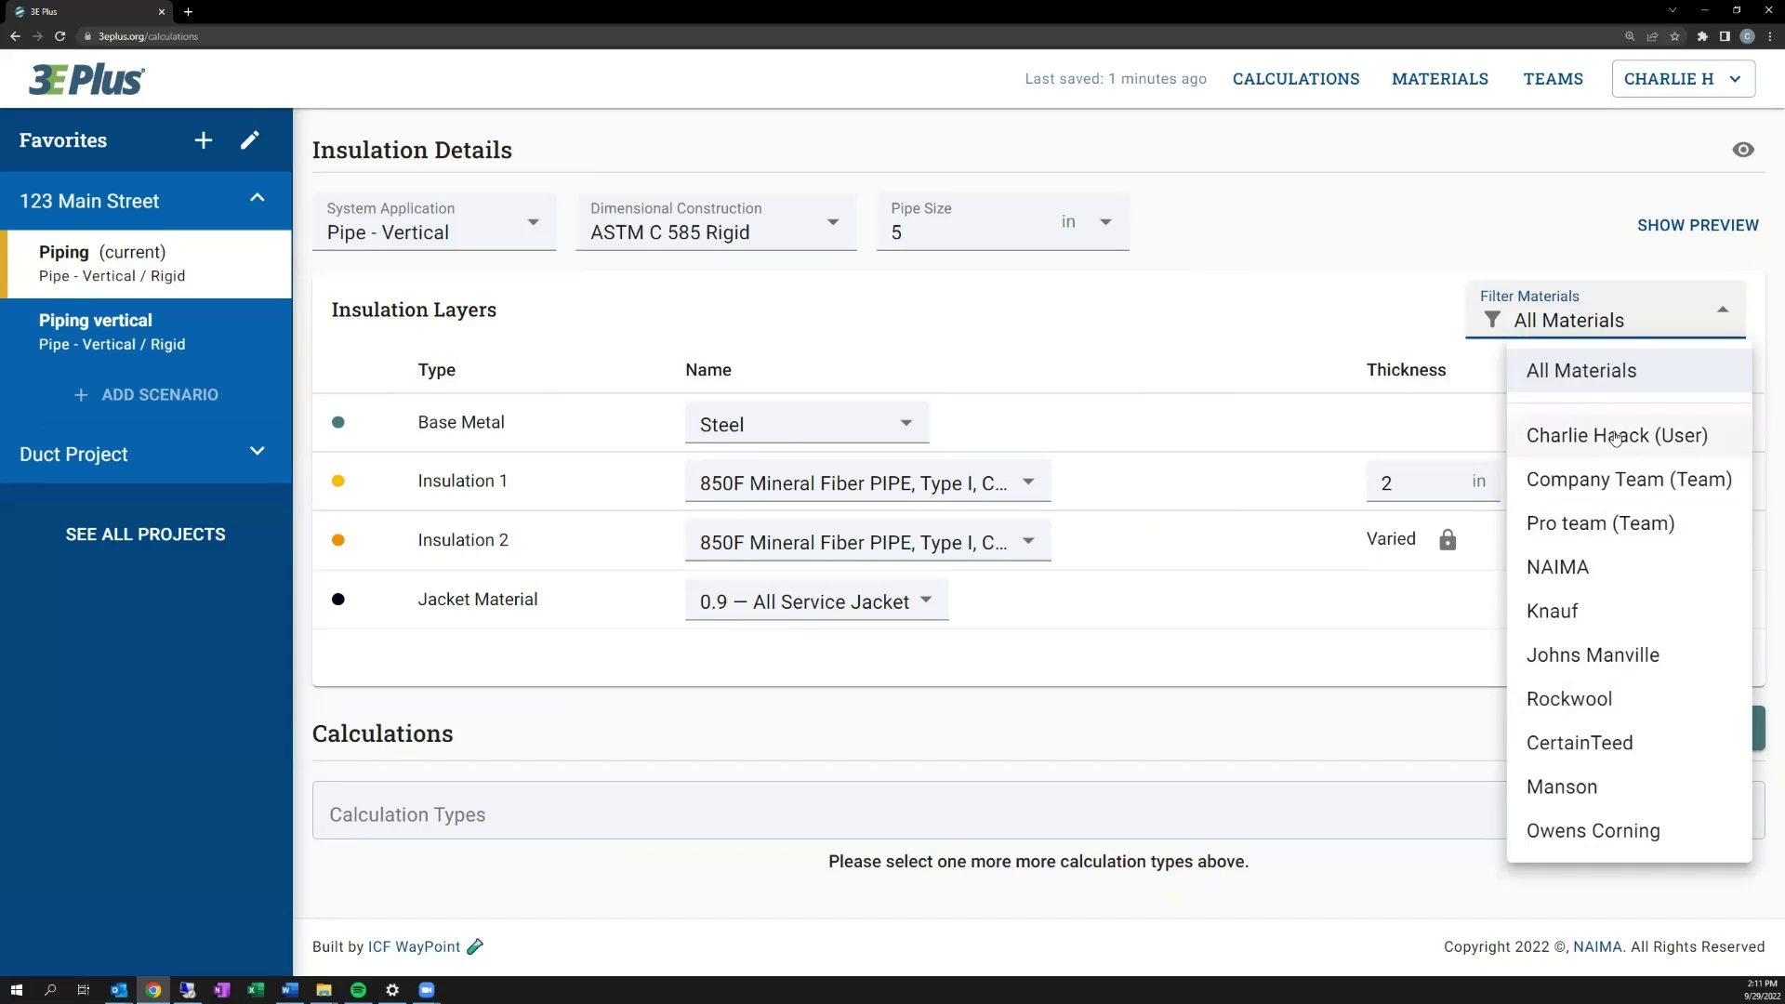
click(1539, 555)
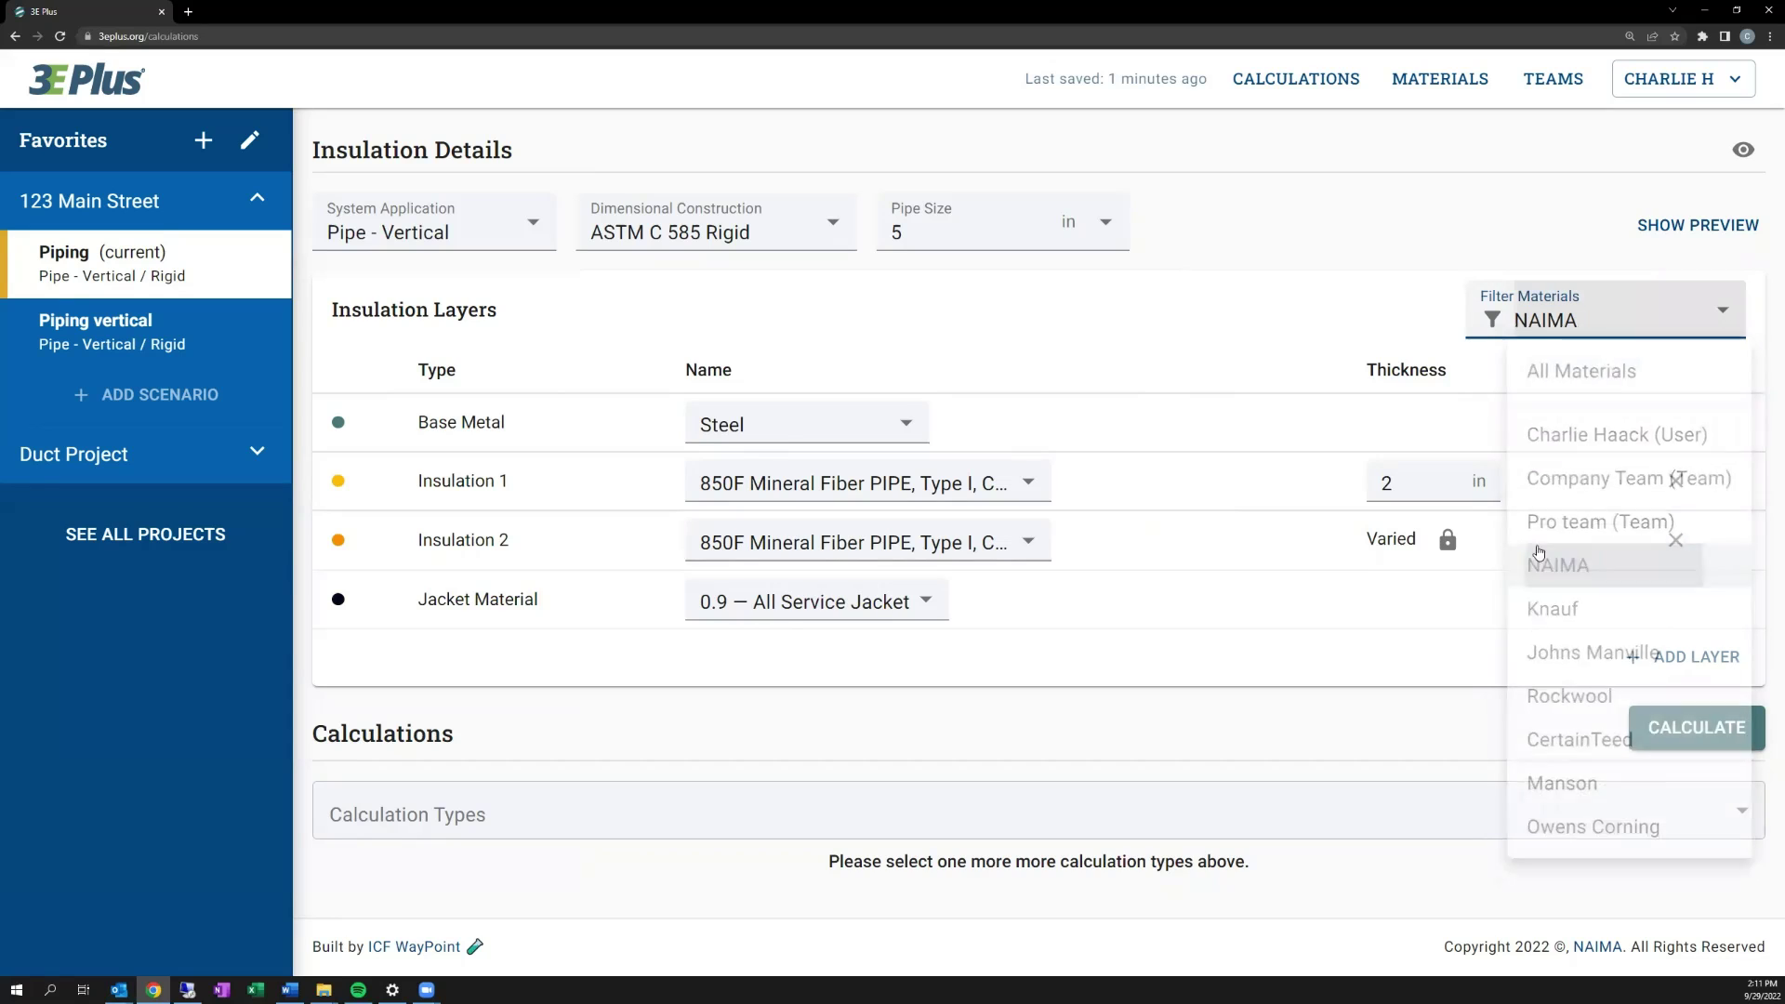
click(922, 481)
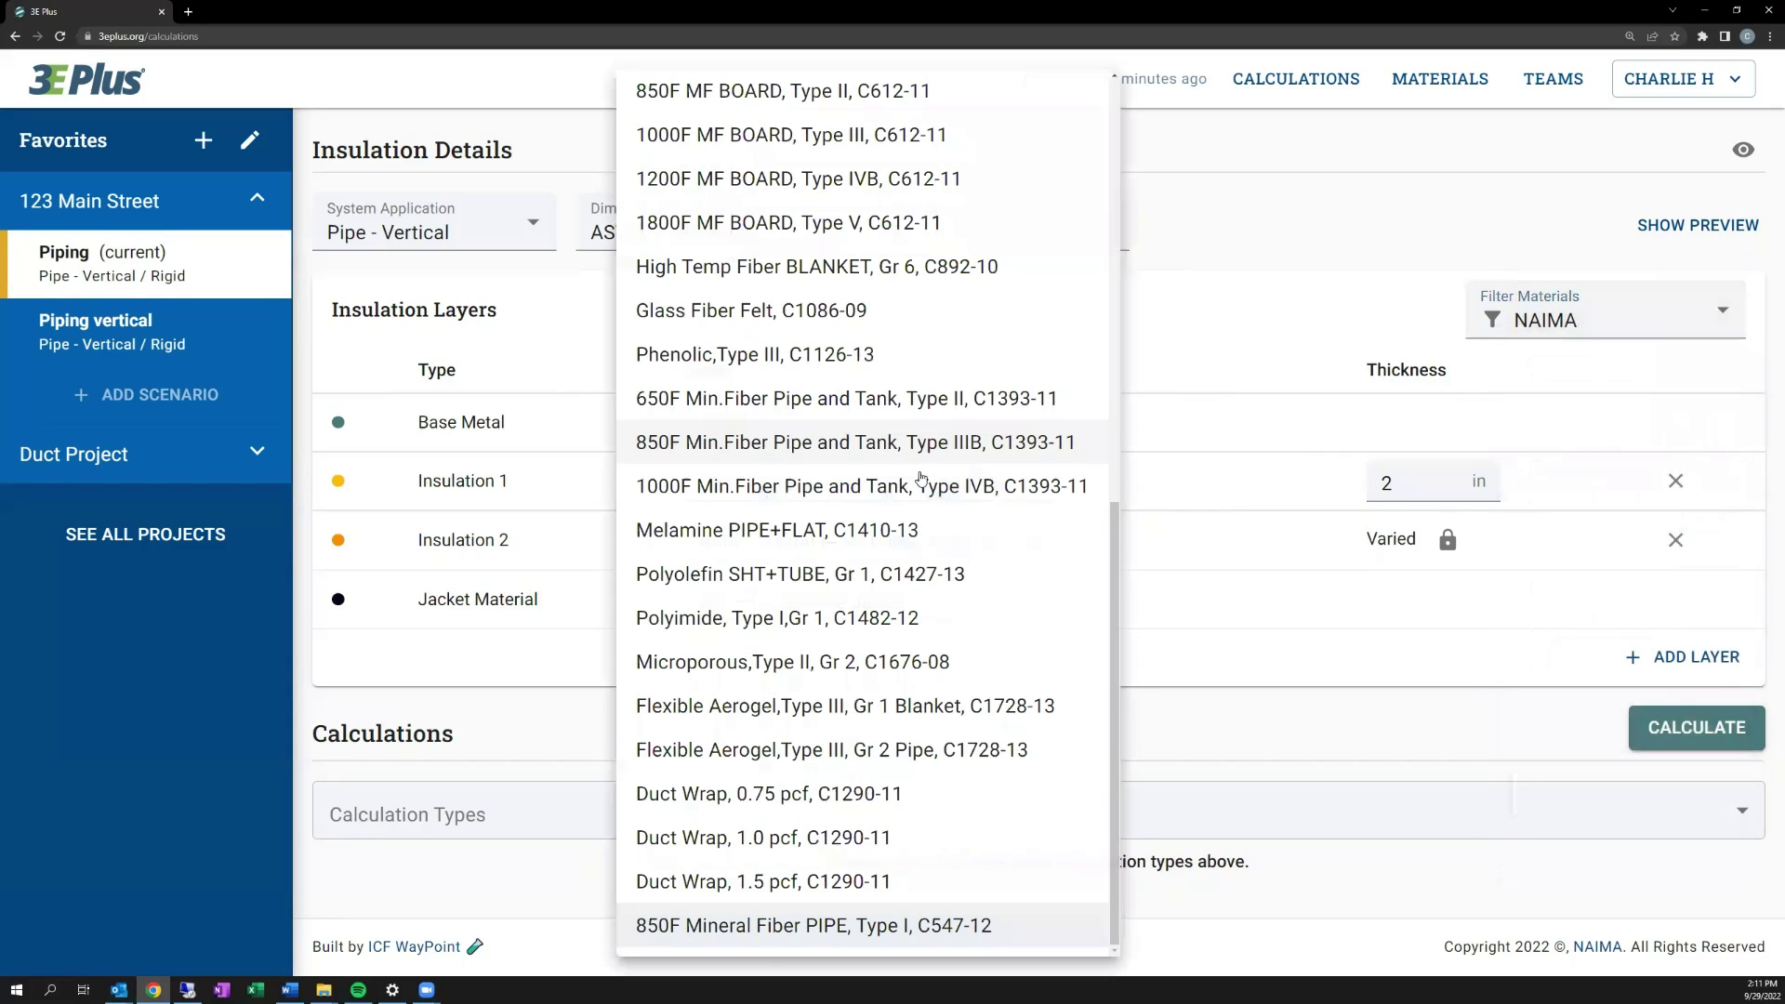
drag(1116, 574, 1110, 463)
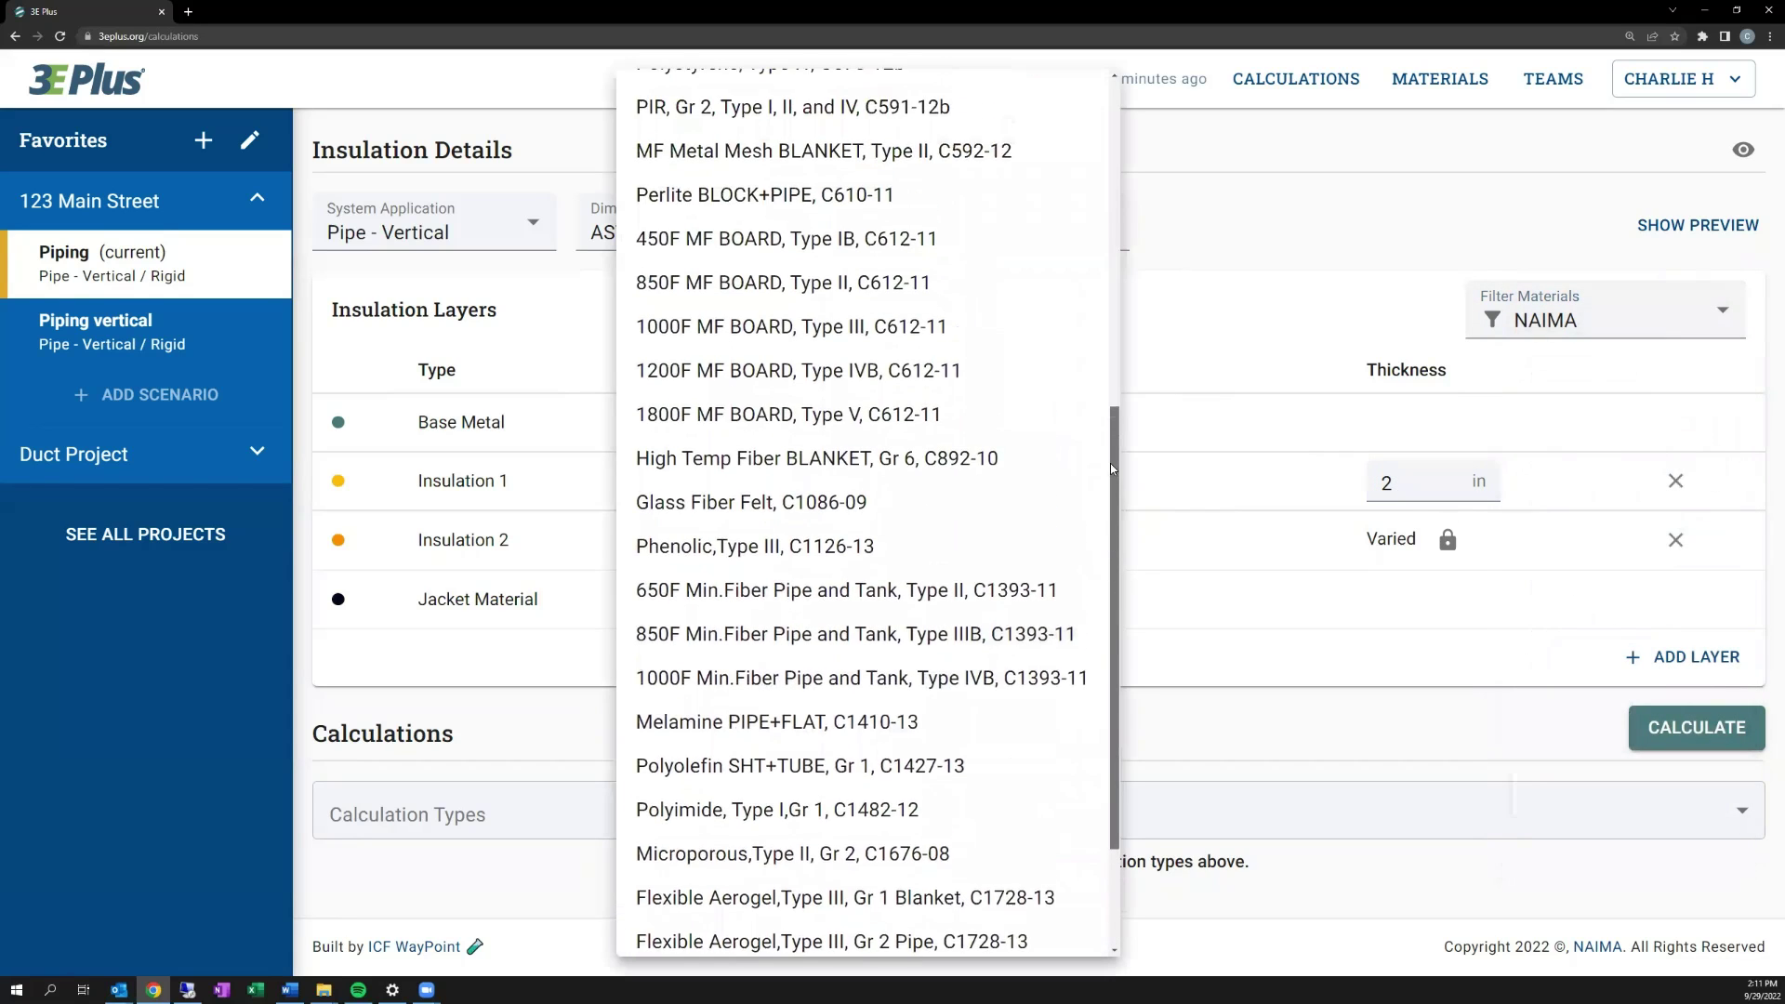
scroll(1068, 226, up, 7)
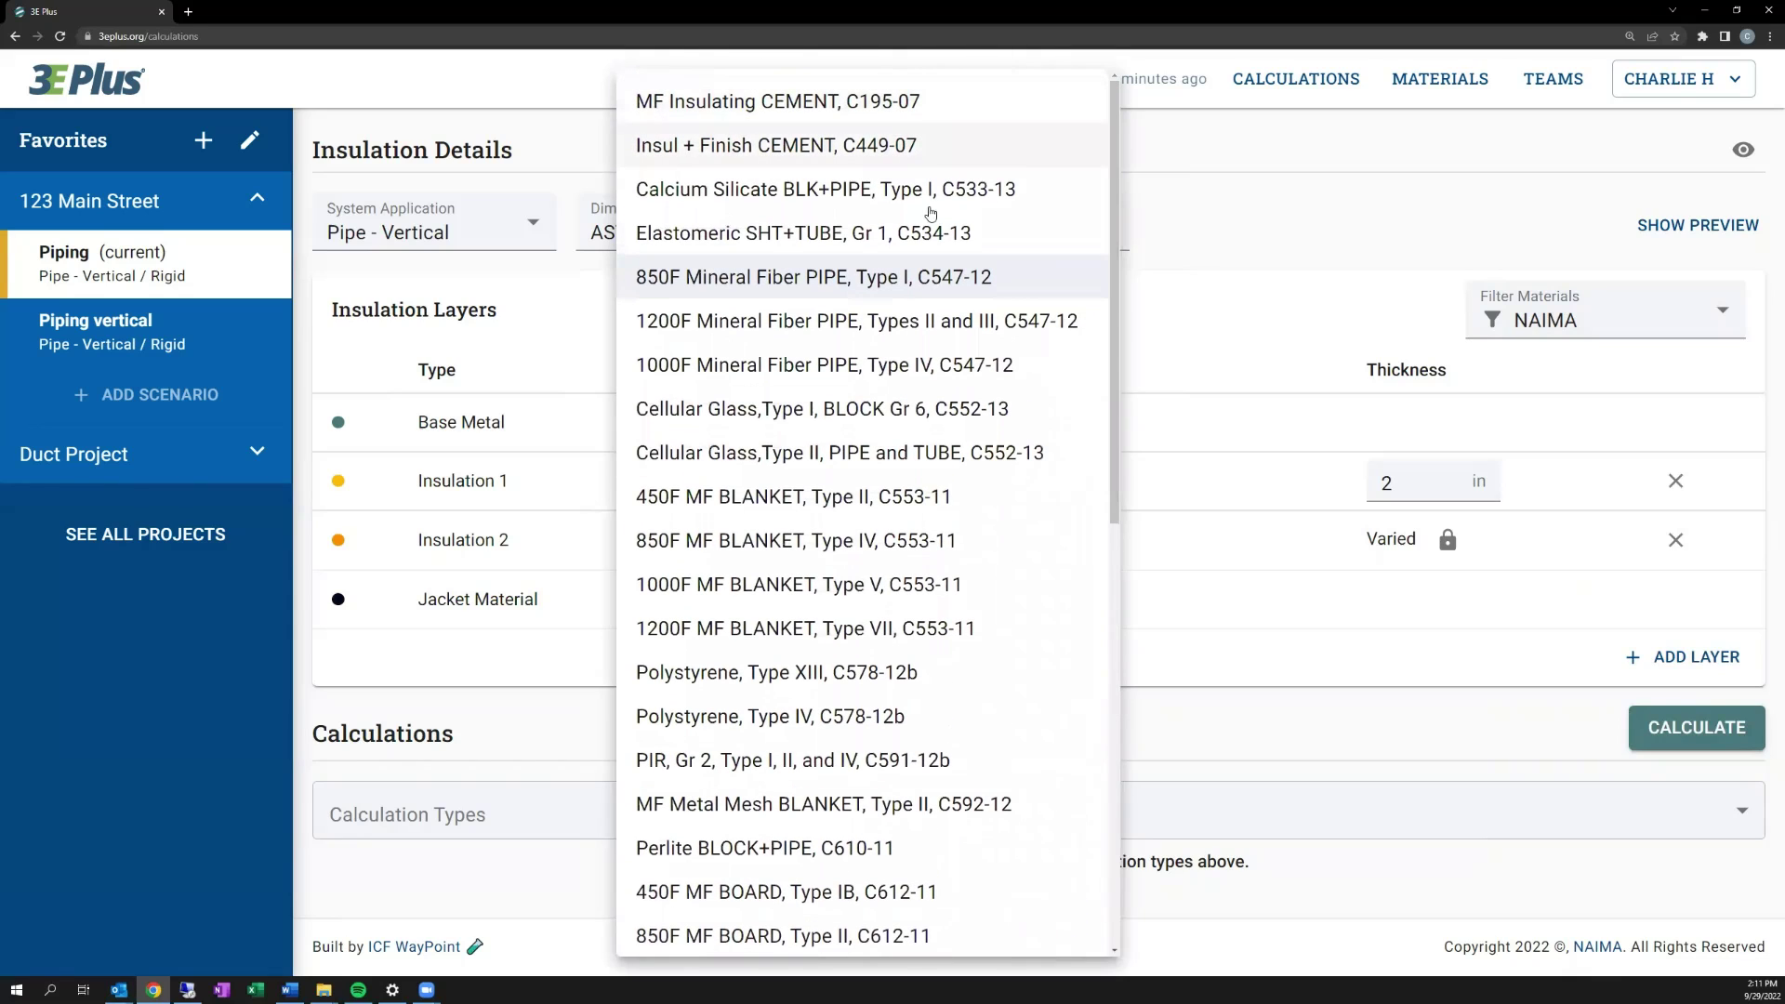
click(1233, 433)
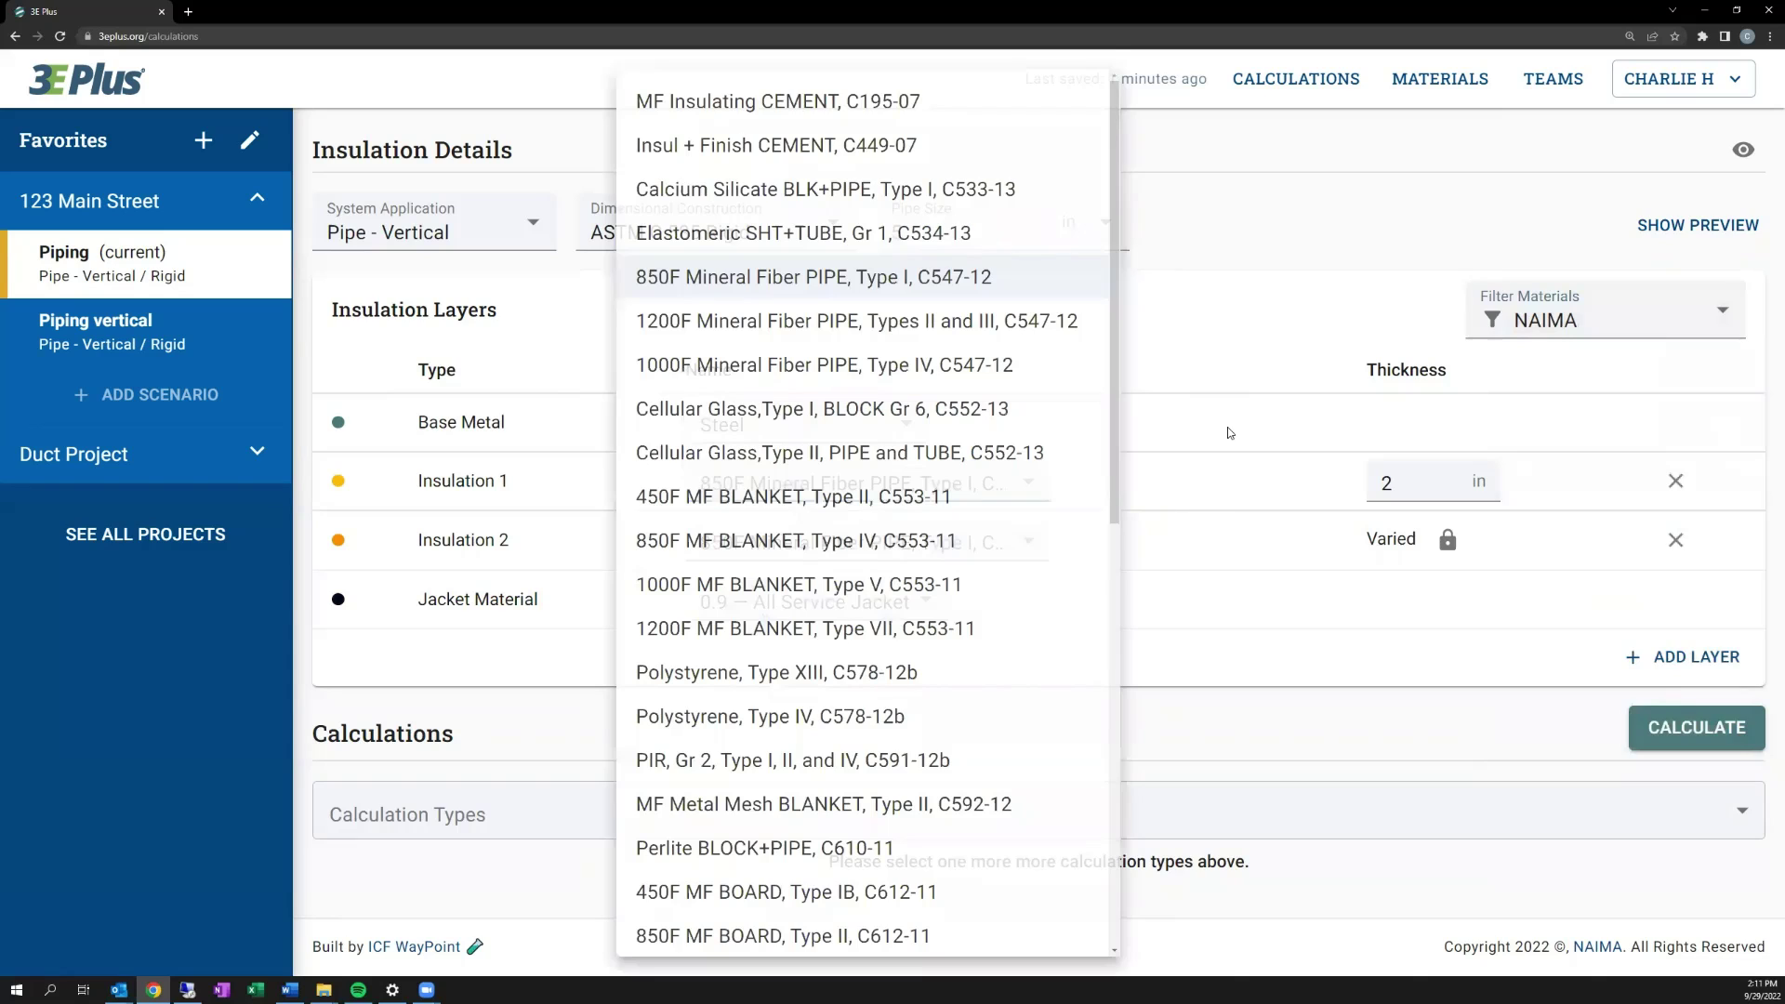
- Switch the material filter to (User) and check the Insulation 1 list, leaving it unchanged
click(1599, 331)
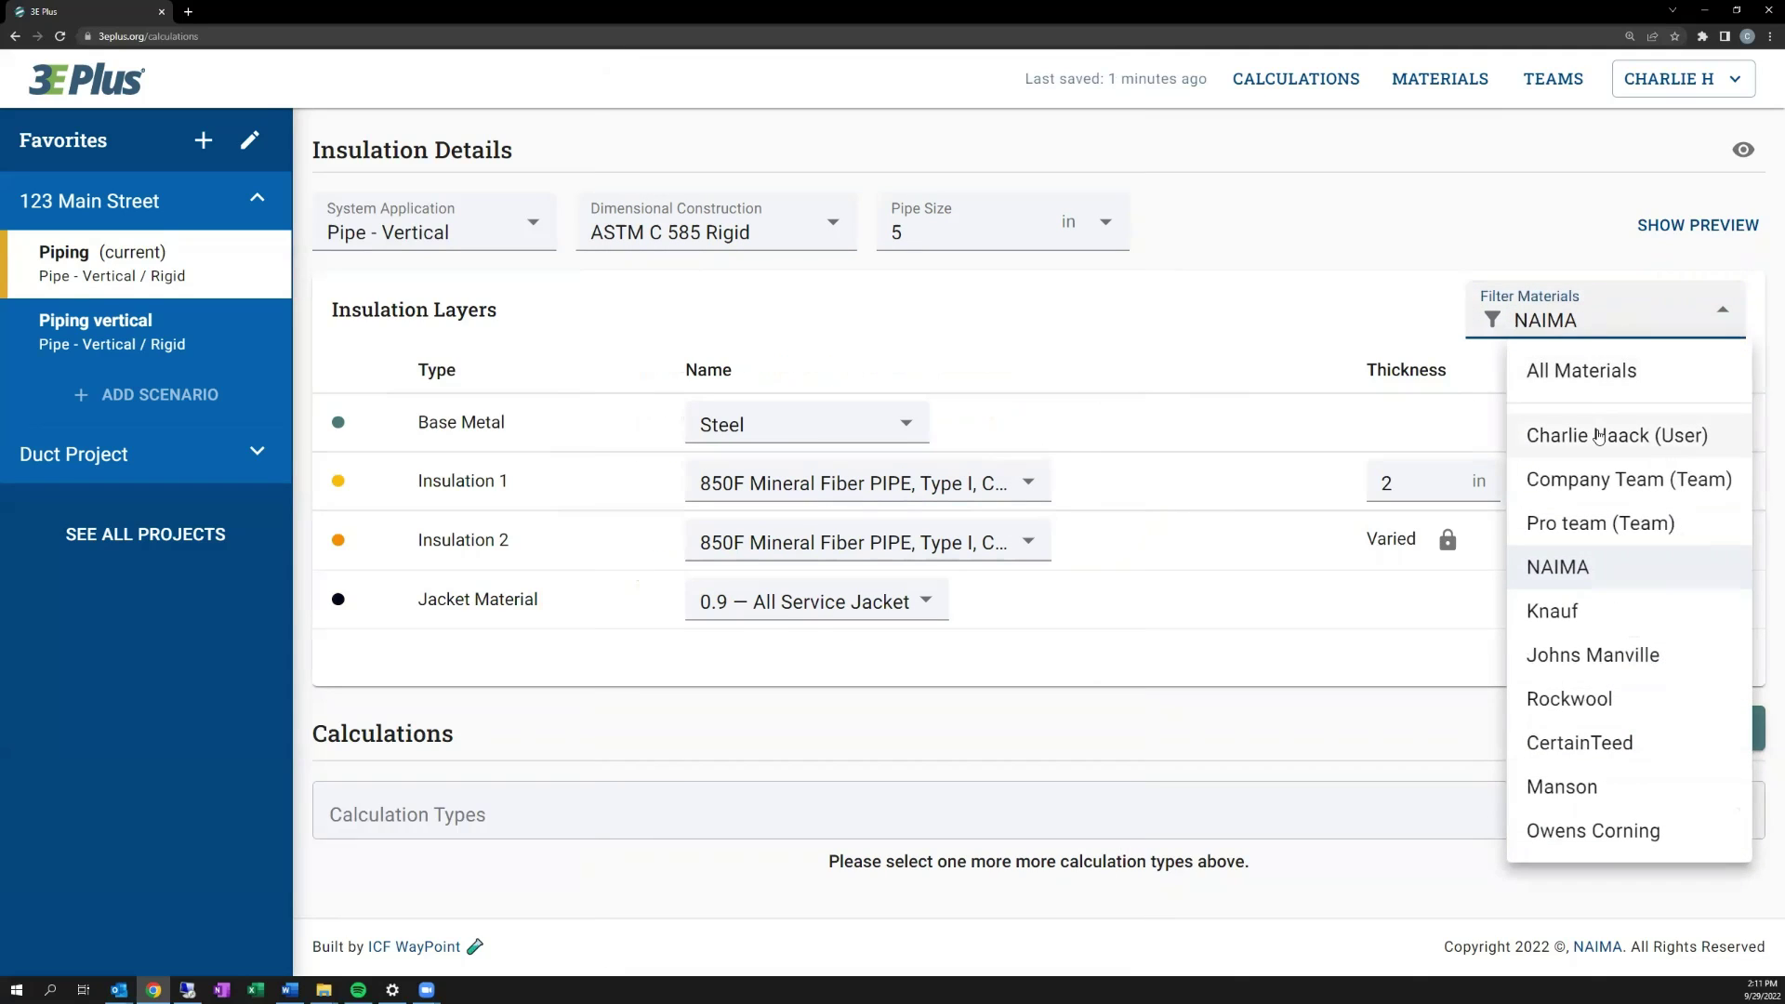
click(1600, 435)
click(976, 479)
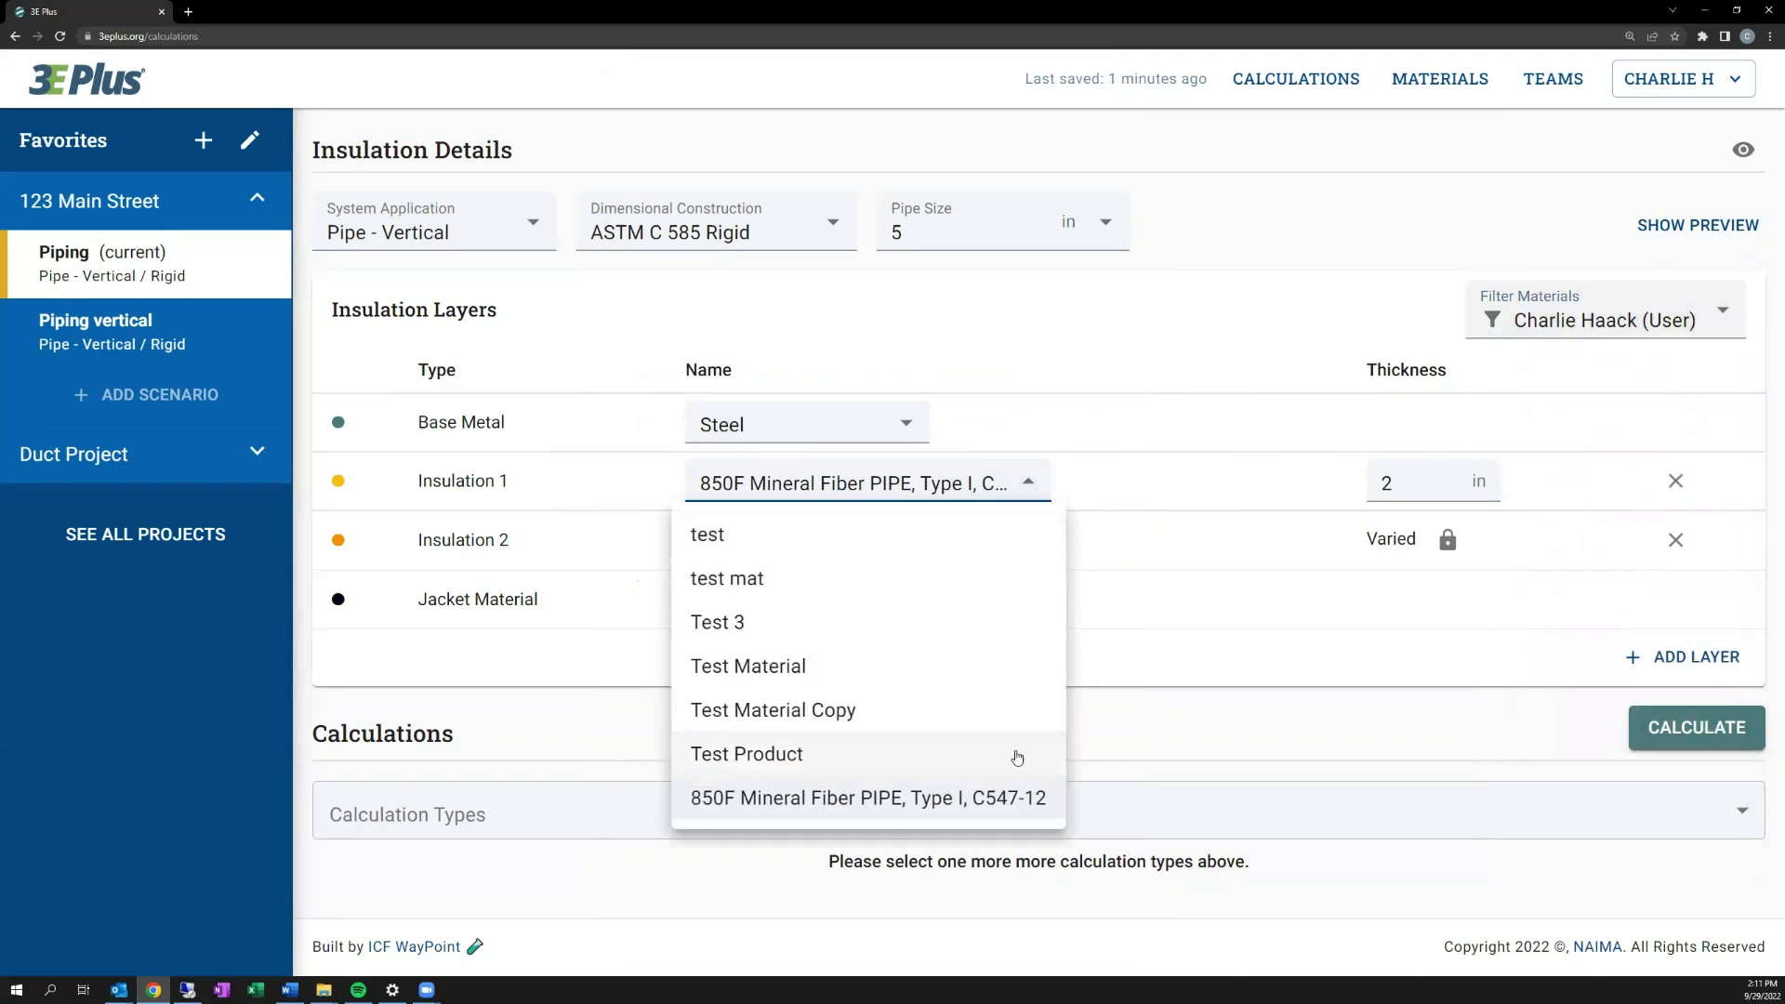
click(1092, 419)
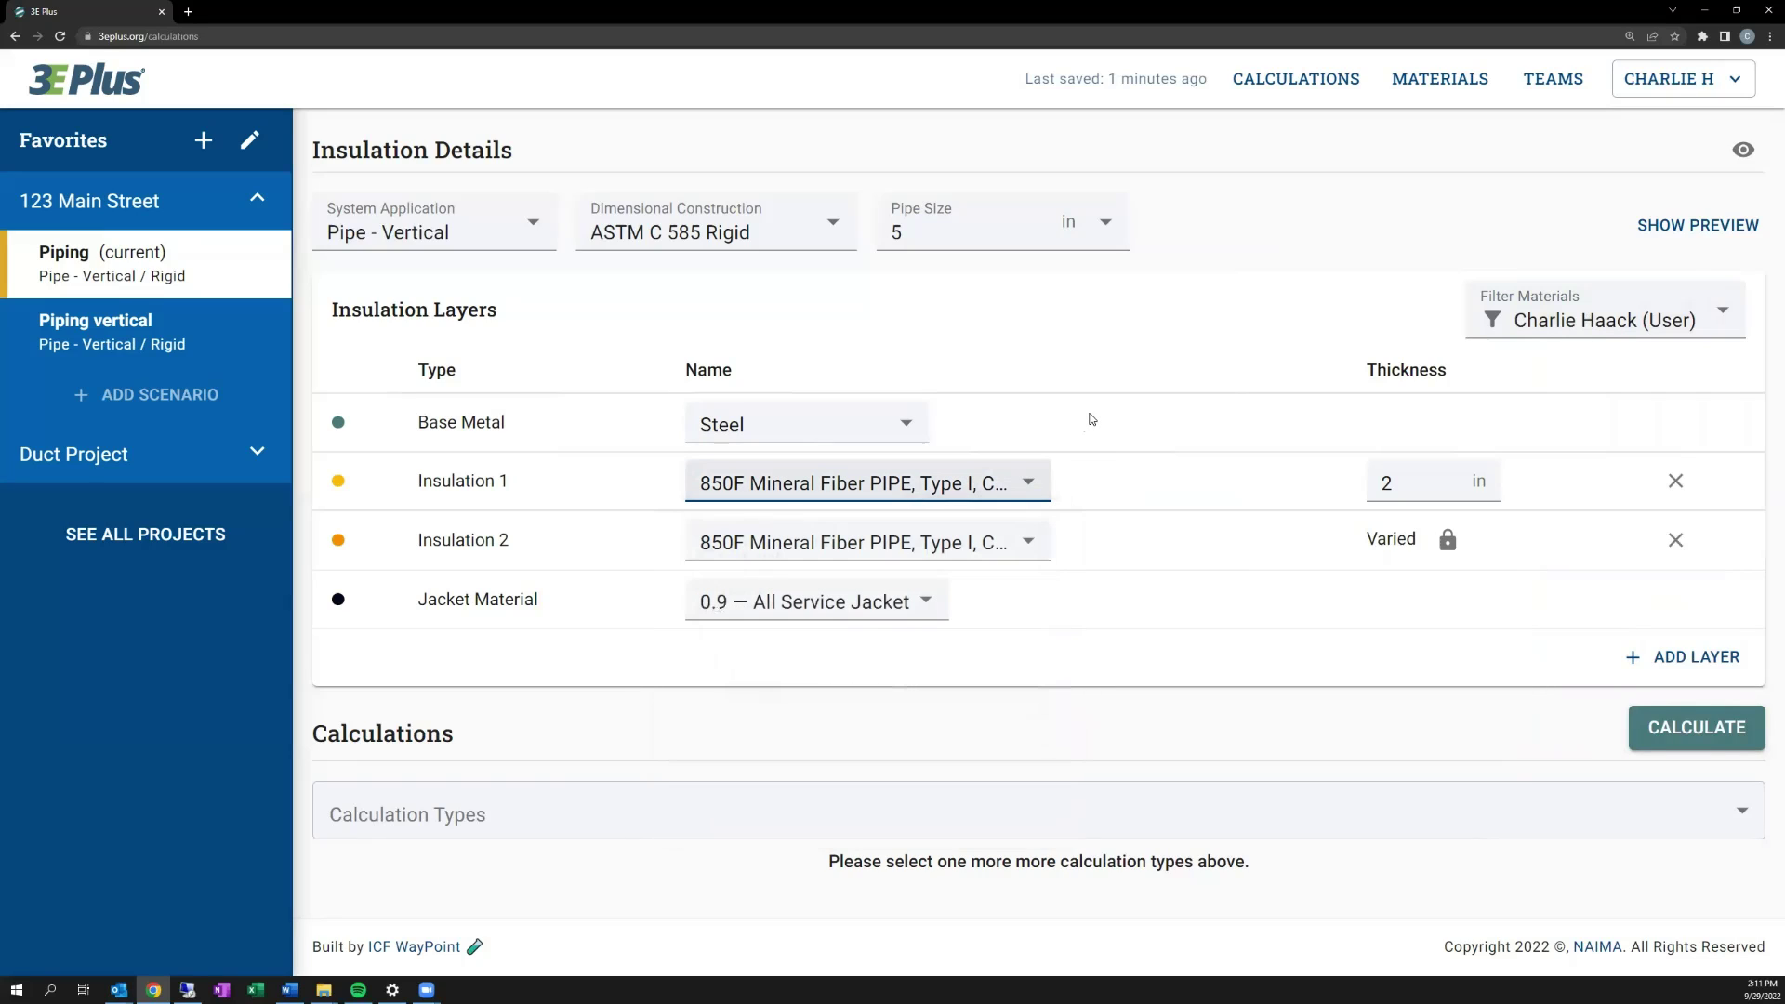